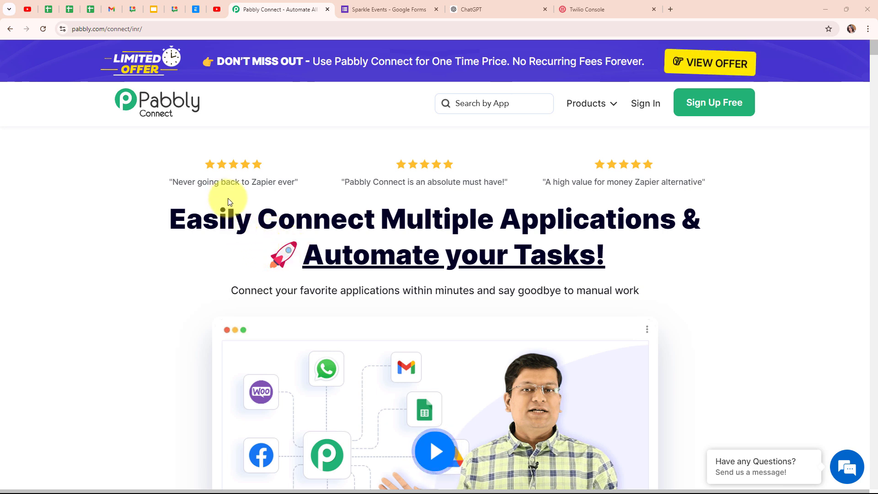
Step: Look over the Sparkle Events form and the ChatGPT page, then switch to the Twilio Console dashboard
{"action": "left_click", "coordinate": [421, 3]}
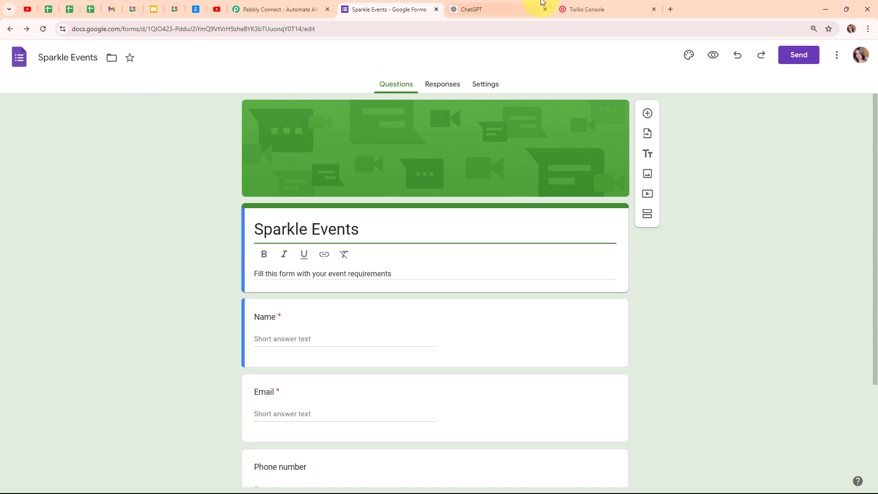
{"action": "left_click", "coordinate": [525, 4]}
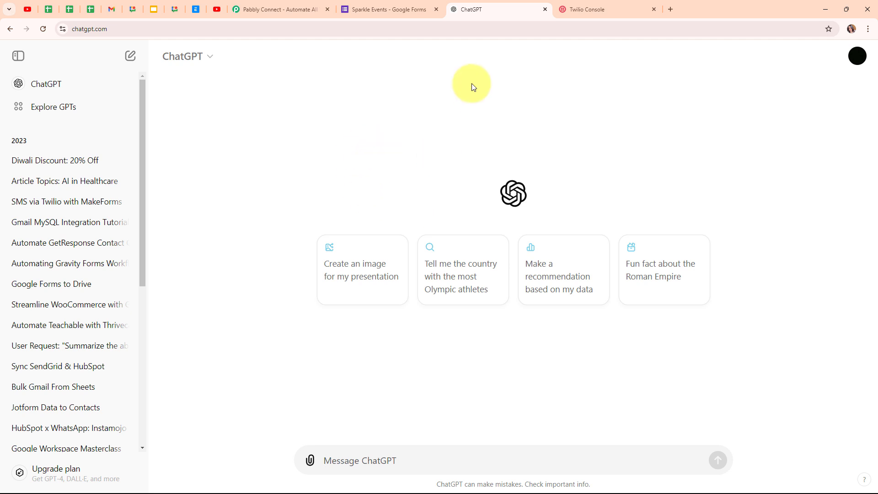
{"action": "left_click", "coordinate": [374, 4]}
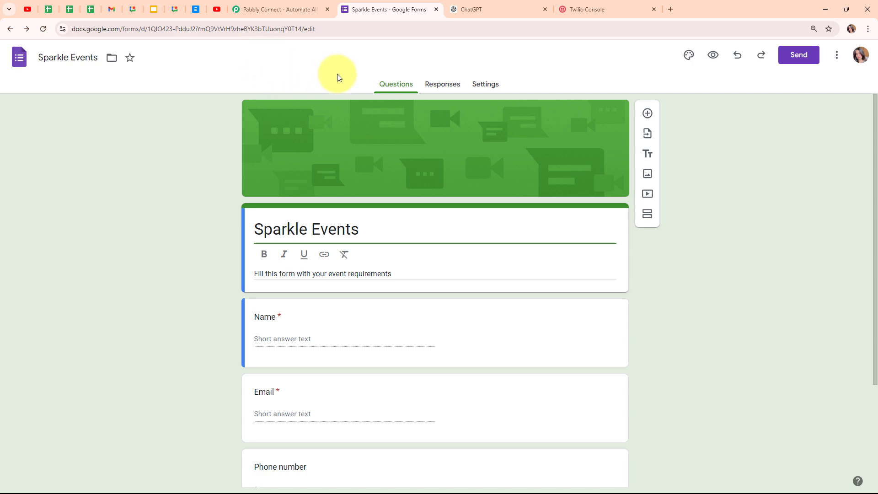
{"action": "left_click", "coordinate": [583, 10]}
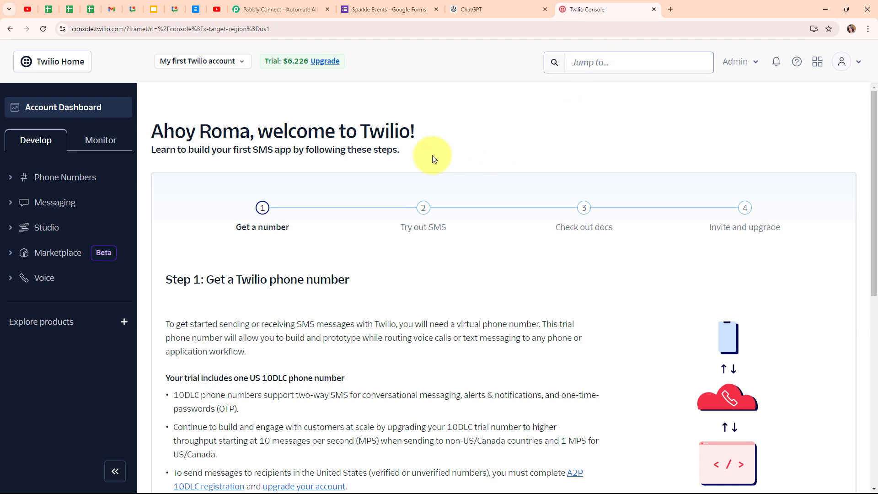
Step: Switch from the Twilio Console back to the Pabbly Connect homepage
{"action": "left_click", "coordinate": [265, 5]}
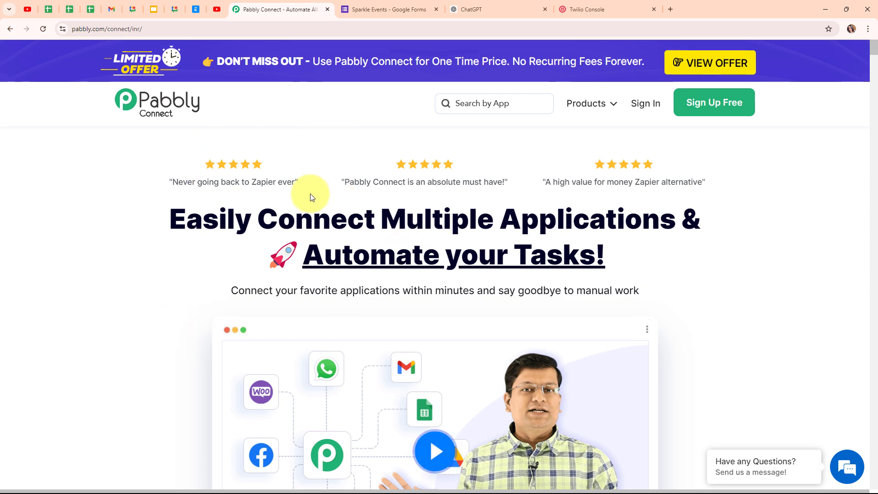
Step: Sign in and launch Pabbly Connect from the All Pabbly Apps list
{"action": "left_click", "coordinate": [170, 30]}
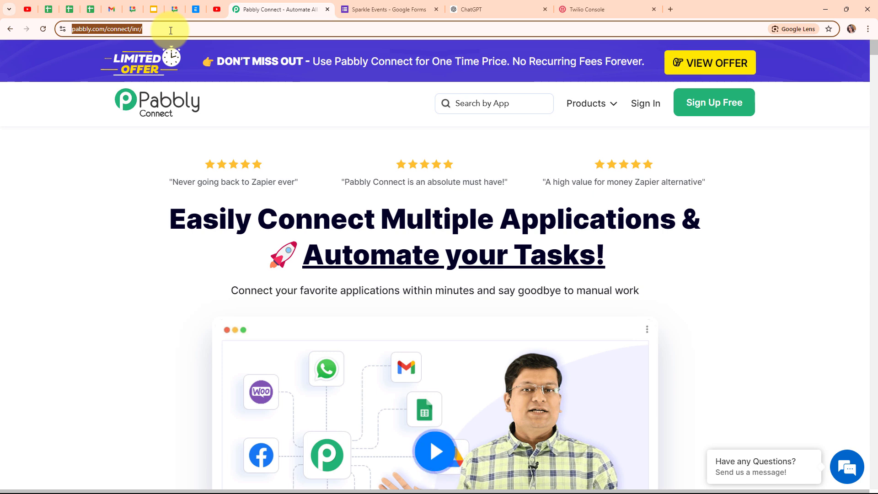
{"action": "left_click", "coordinate": [181, 156]}
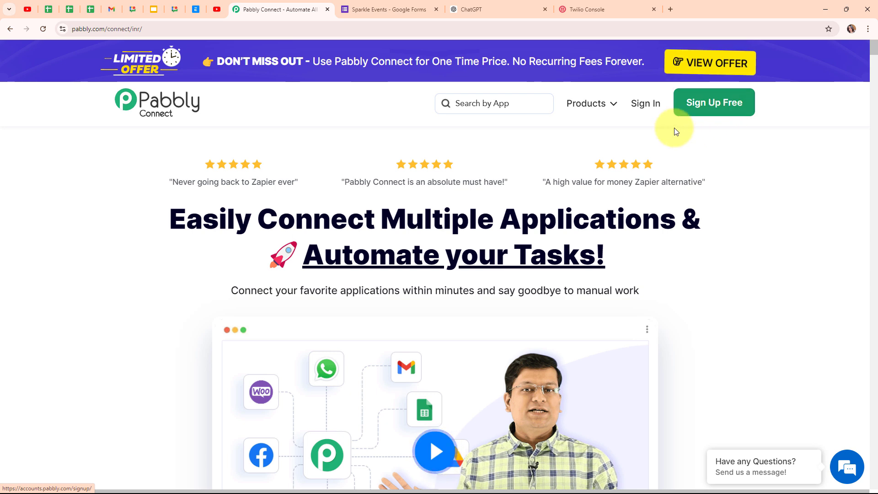
{"action": "left_click", "coordinate": [652, 110]}
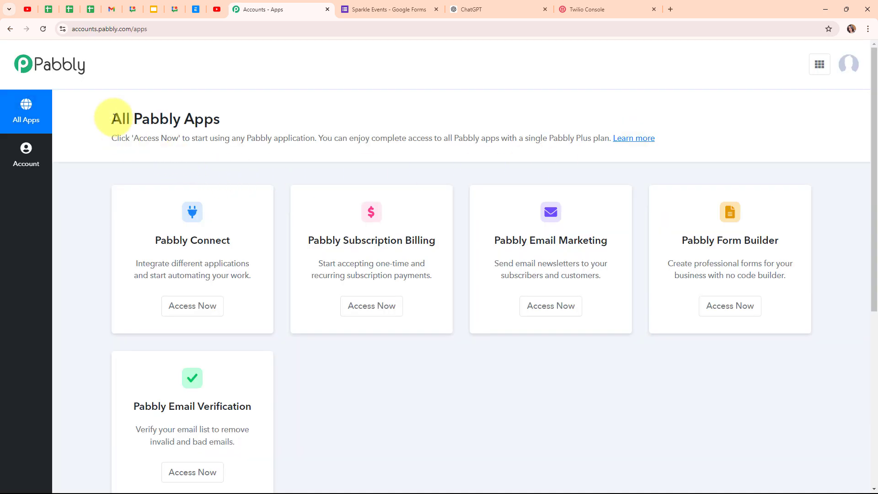
{"action": "left_click_drag", "start_coordinate": [114, 118], "coordinate": [227, 117]}
{"action": "left_click", "coordinate": [420, 105]}
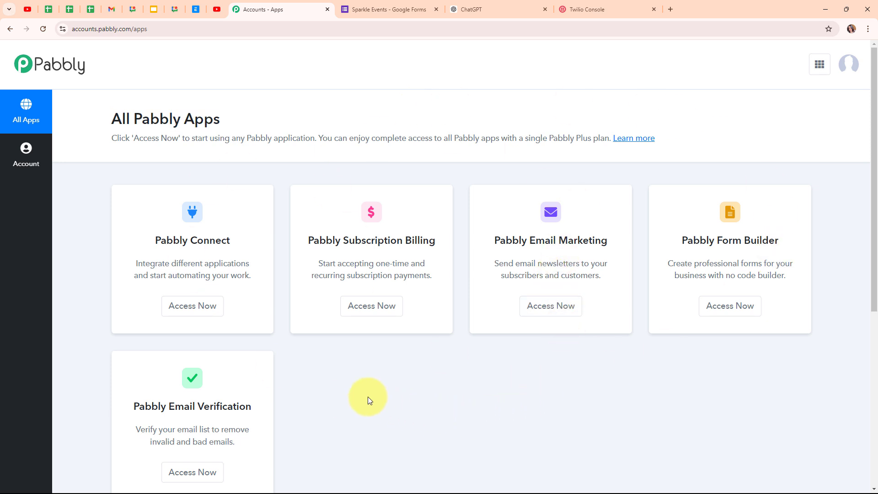
{"action": "left_click", "coordinate": [184, 310]}
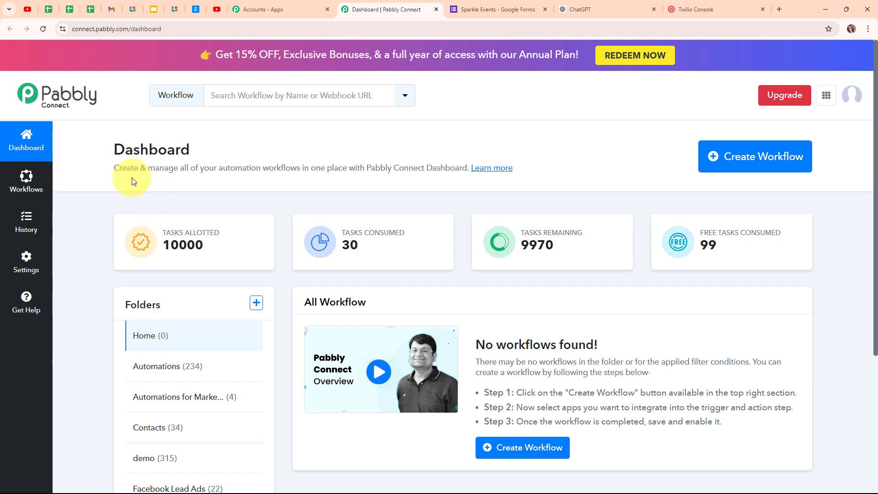
Step: Create the workflow 'Use ChatGPT for Personalized SMS Based on Form Submissions' in the Automations folder
{"action": "left_click", "coordinate": [766, 161]}
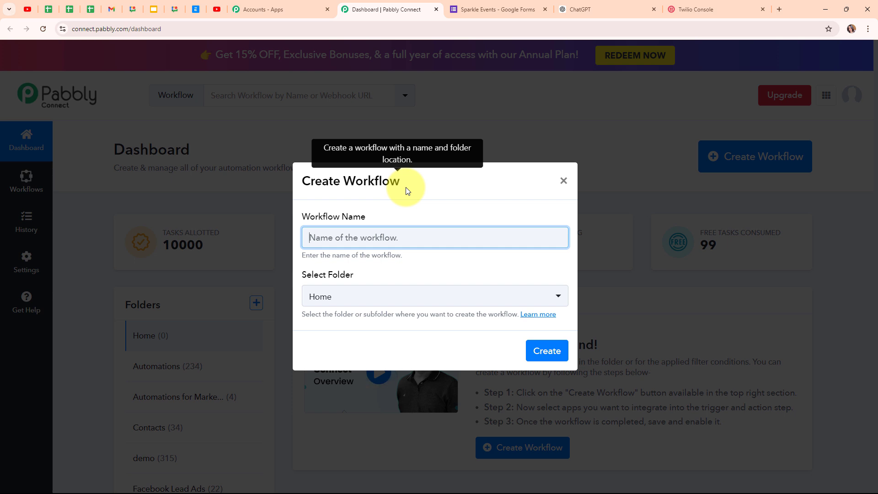
{"action": "type", "text": "Use ChatGPT for Personalized SMS Based on Form Submissions"}
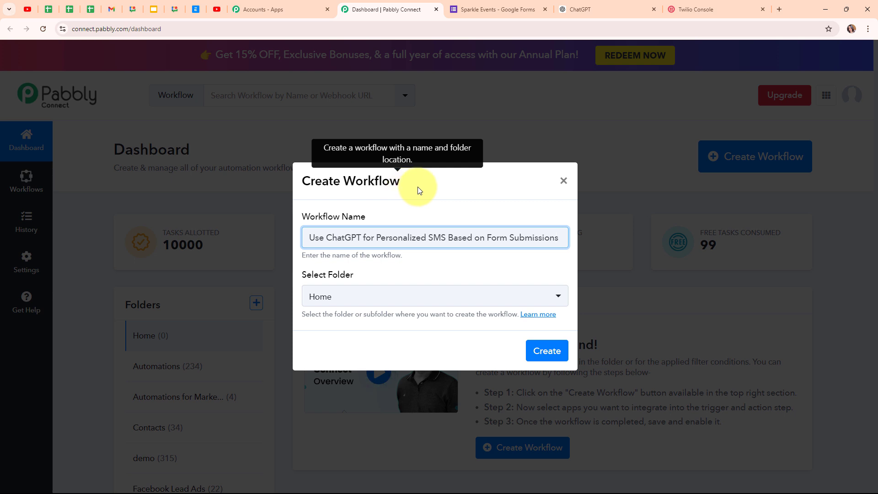
{"action": "left_click", "coordinate": [417, 299]}
{"action": "left_click", "coordinate": [419, 299]}
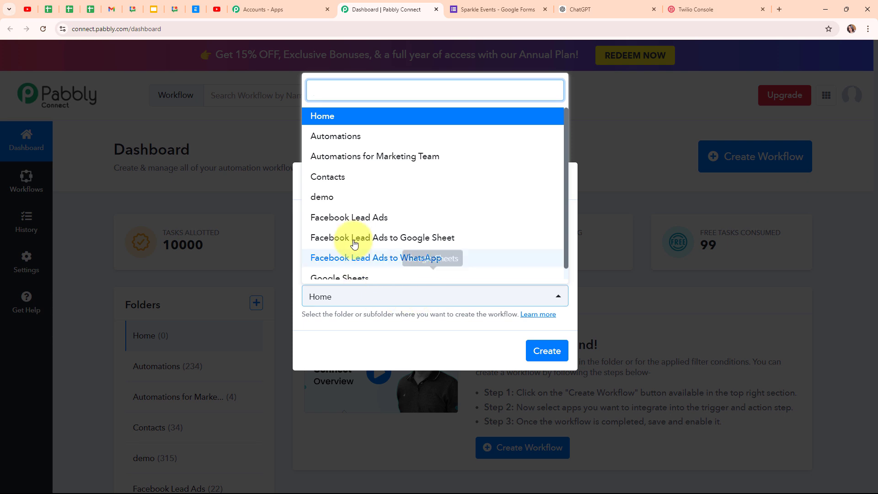
{"action": "left_click", "coordinate": [363, 146]}
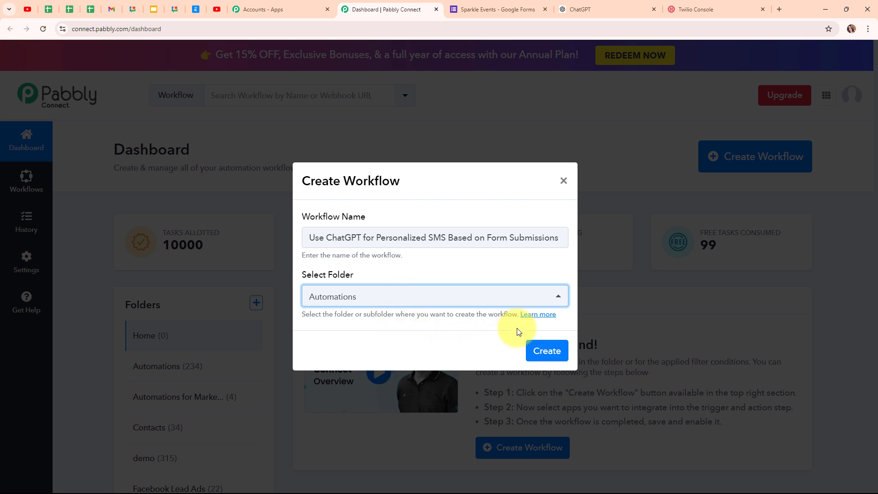
Step: Read the help article about folders, then close it to return to the dashboard
{"action": "left_click", "coordinate": [523, 317]}
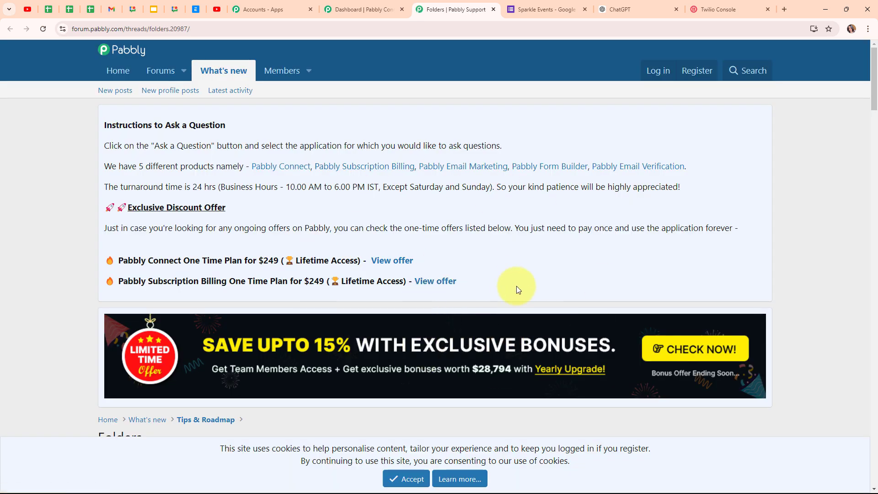
{"action": "scroll", "coordinate": [517, 286], "scroll_direction": "down", "scroll_amount": 8}
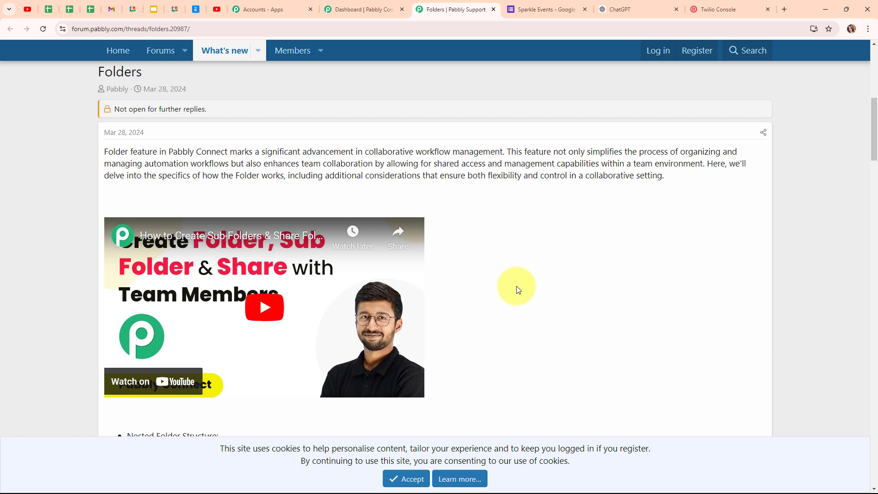
{"action": "left_click", "coordinate": [494, 10]}
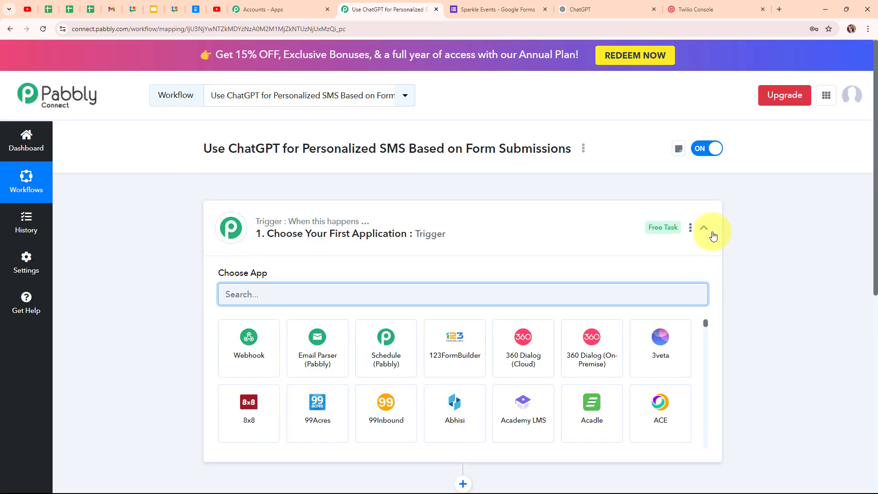
Step: Search 'Google For' in the trigger's app chooser and pick Google Forms
{"action": "left_click", "coordinate": [713, 235]}
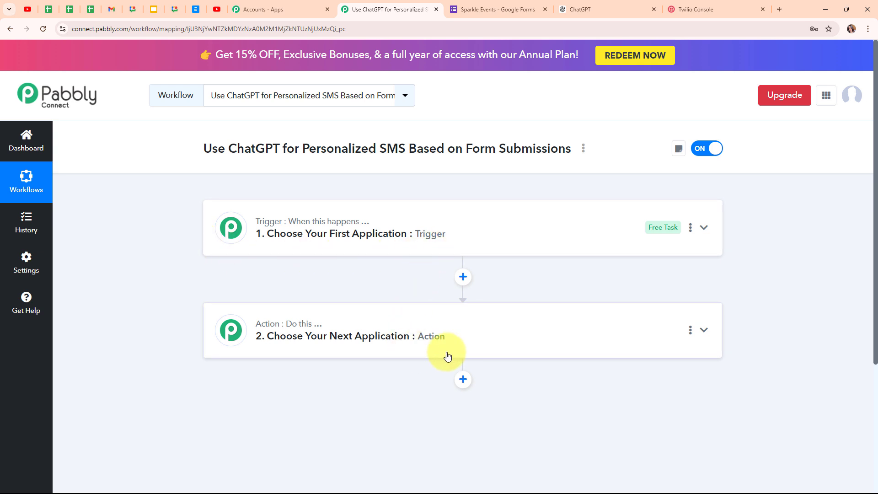
{"action": "left_click", "coordinate": [708, 227]}
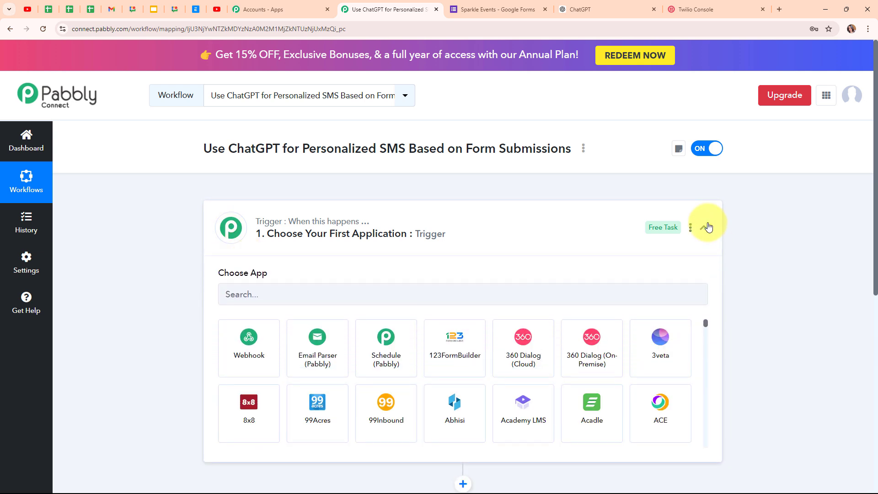
{"action": "left_click", "coordinate": [294, 293]}
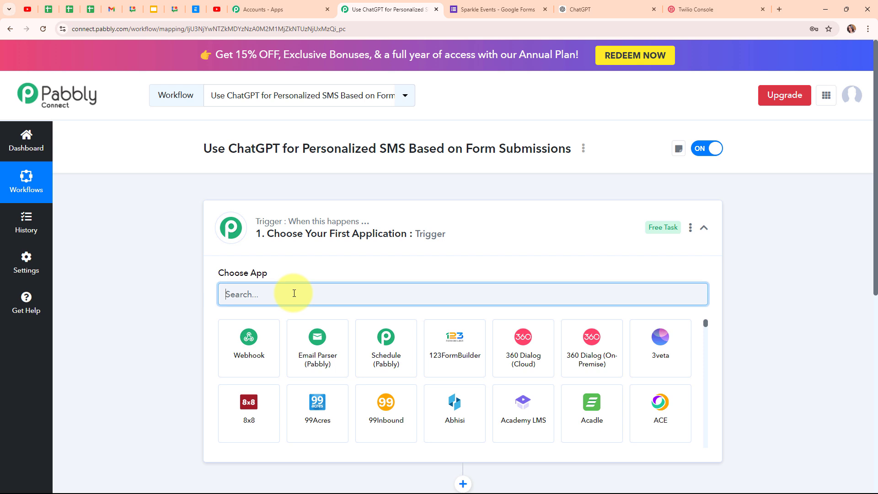
{"action": "type", "text": "Google For"}
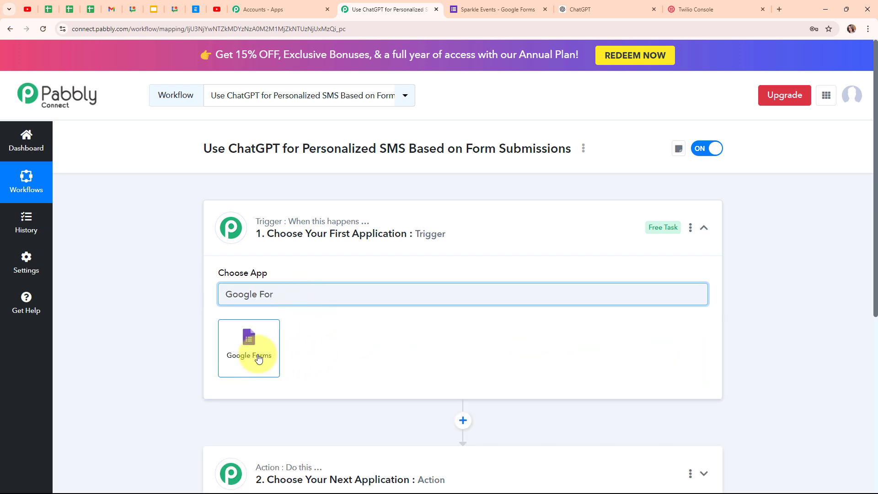
{"action": "left_click", "coordinate": [259, 359]}
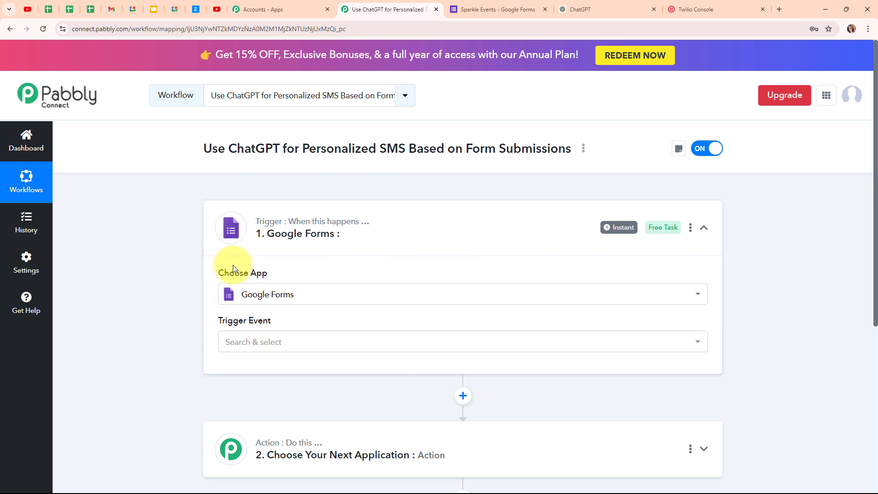
Step: Set the trigger event to New Response Received, copy its webhook URL, and go to the form editor
{"action": "left_click", "coordinate": [262, 346]}
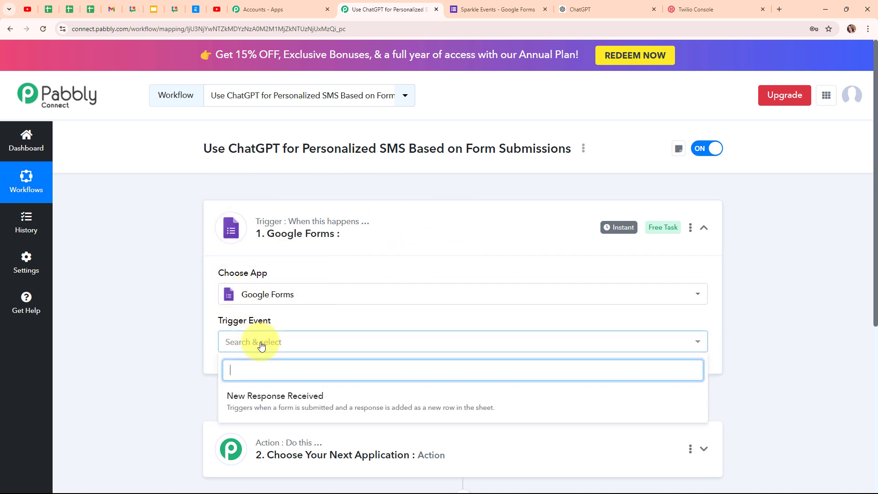
{"action": "left_click", "coordinate": [304, 401]}
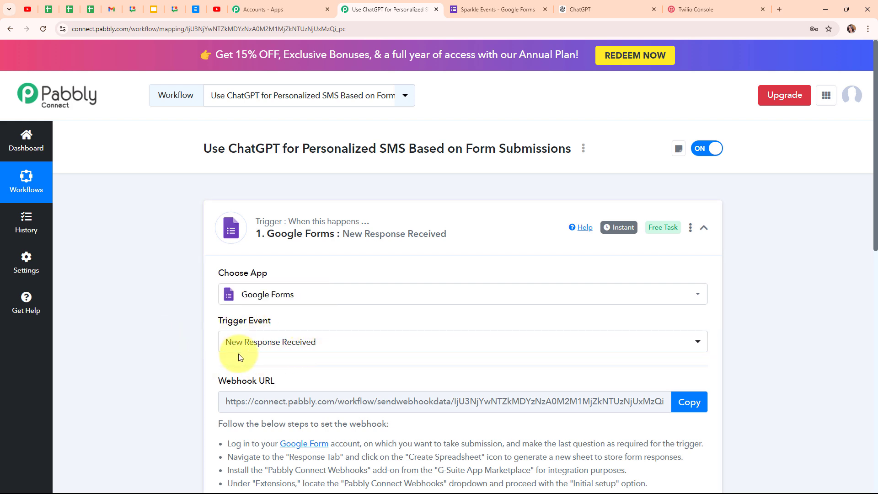
{"action": "scroll", "coordinate": [441, 374], "scroll_direction": "down", "scroll_amount": 2}
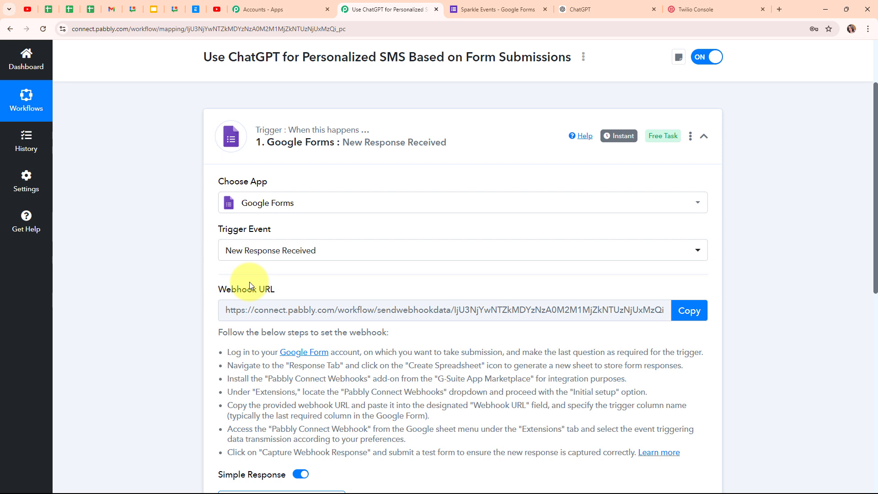
{"action": "left_click_drag", "start_coordinate": [227, 350], "coordinate": [681, 491]}
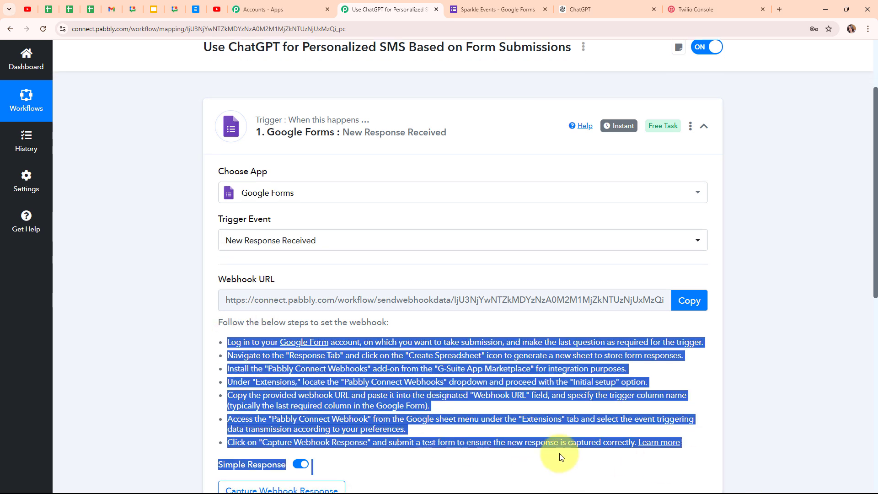
{"action": "left_click", "coordinate": [689, 302]}
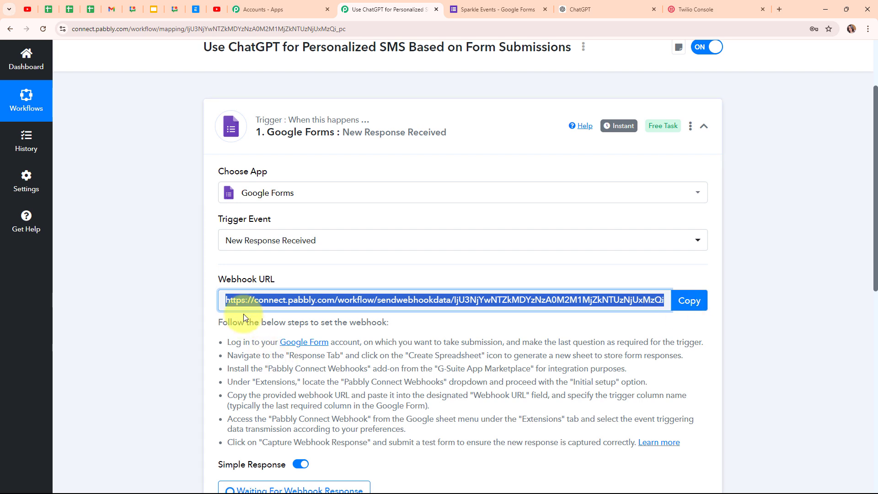
{"action": "left_click", "coordinate": [509, 12]}
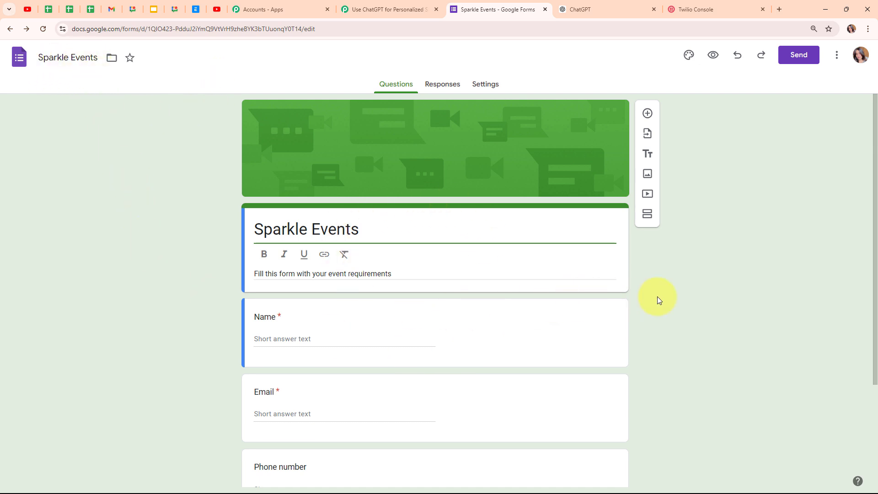
Step: Review the form's Type of Event question, then view the Responses page showing 0 responses
{"action": "scroll", "coordinate": [658, 296], "scroll_direction": "down", "scroll_amount": 3}
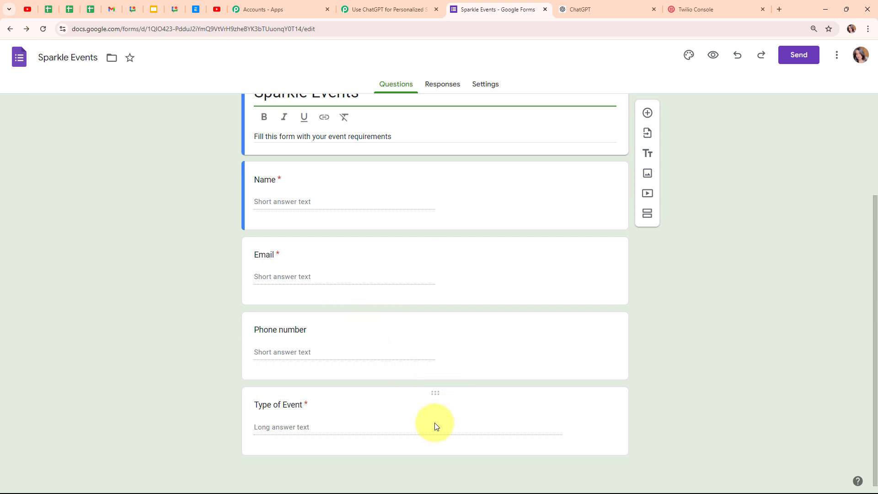
{"action": "left_click", "coordinate": [371, 405]}
{"action": "scroll", "coordinate": [710, 388], "scroll_direction": "down", "scroll_amount": 3}
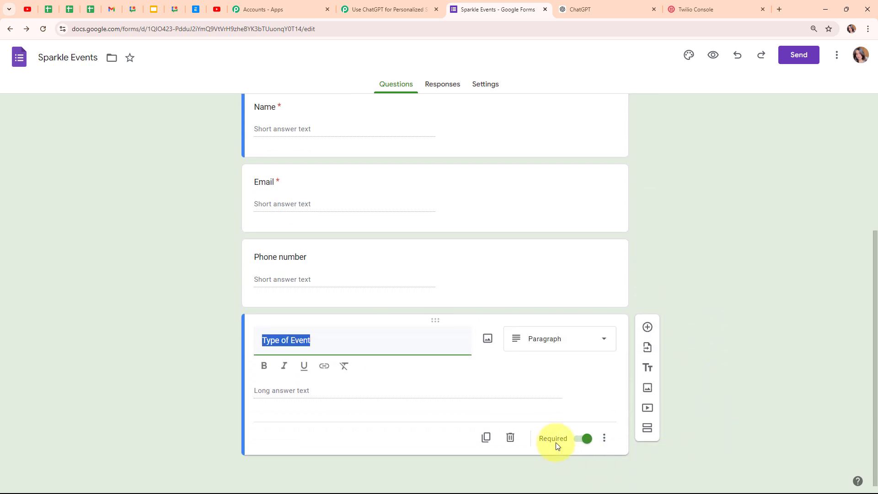
{"action": "left_click", "coordinate": [185, 331]}
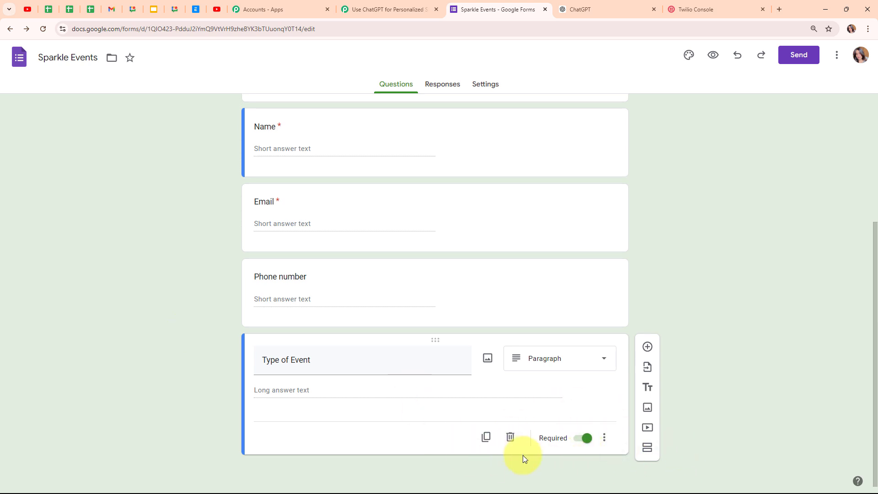
{"action": "left_click", "coordinate": [439, 89]}
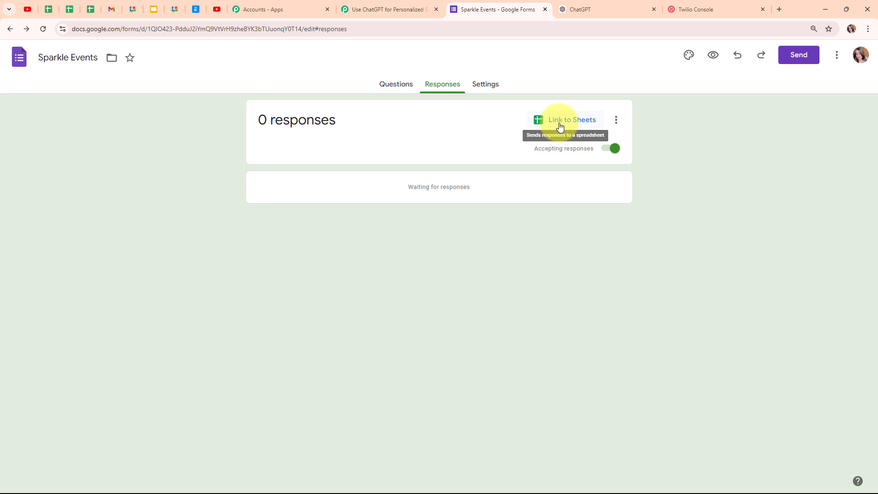
Step: Link the form to a new spreadsheet, Sparkle Events (Responses)
{"action": "left_click", "coordinate": [560, 126]}
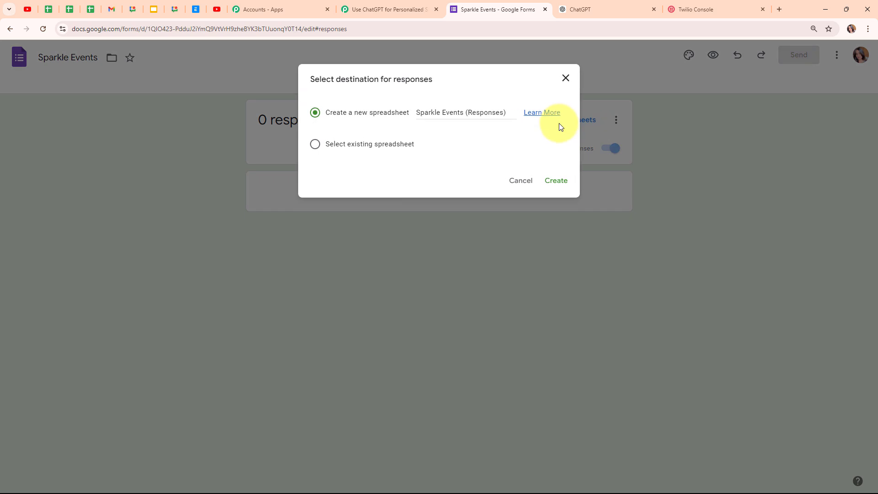
{"action": "left_click", "coordinate": [556, 182]}
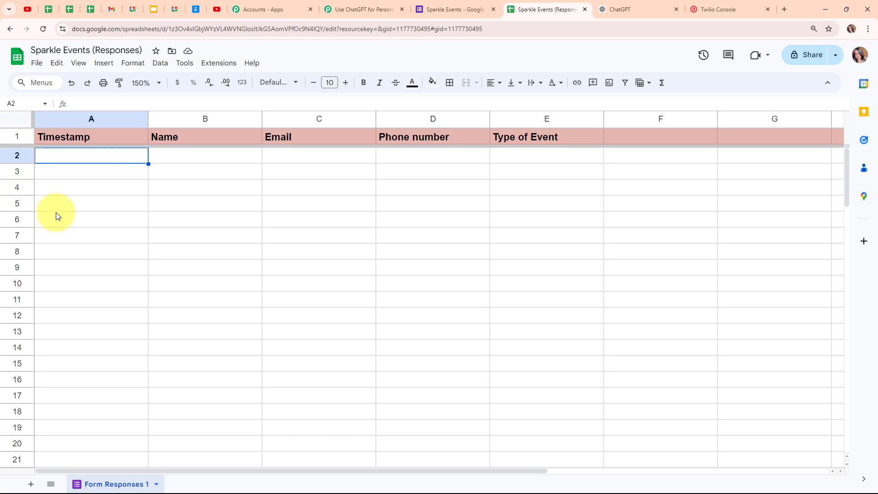
Step: Go to Extensions > Add-ons > Get add-ons to bring up the Marketplace
{"action": "left_click", "coordinate": [220, 62]}
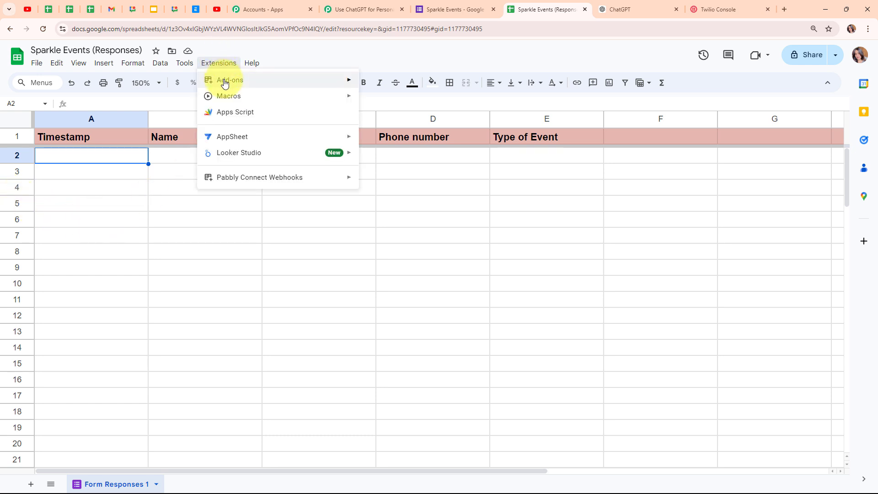
{"action": "mouse_move", "coordinate": [225, 82]}
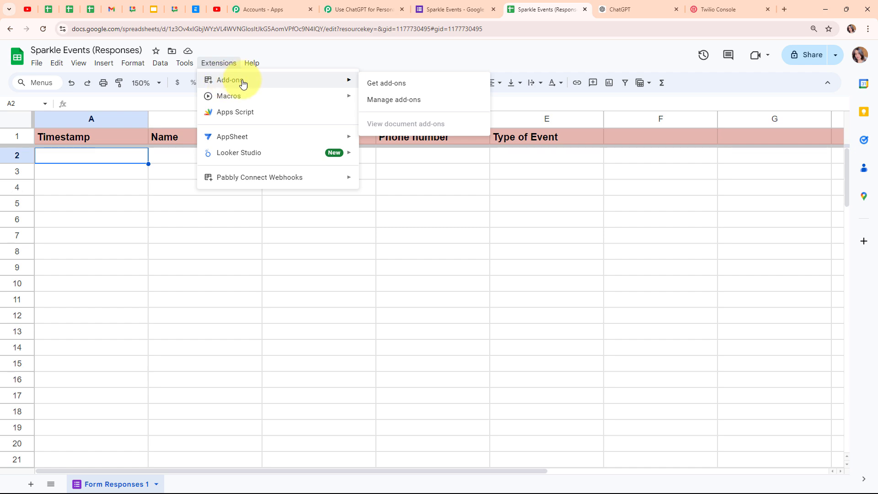
{"action": "left_click", "coordinate": [395, 84]}
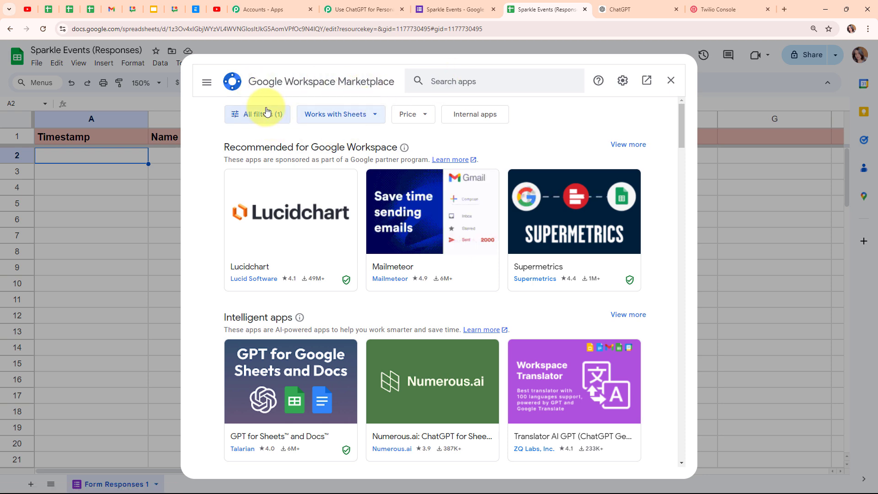
Step: Search 'Pabb', confirm Pabbly Connect Webhooks is installed, and close the Marketplace
{"action": "left_click", "coordinate": [448, 78]}
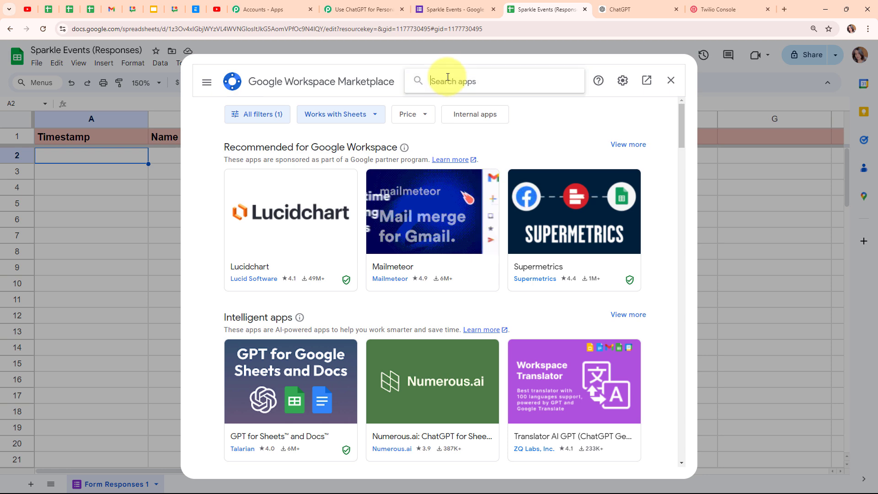
{"action": "type", "text": "Pabb"}
{"action": "left_click", "coordinate": [448, 91]}
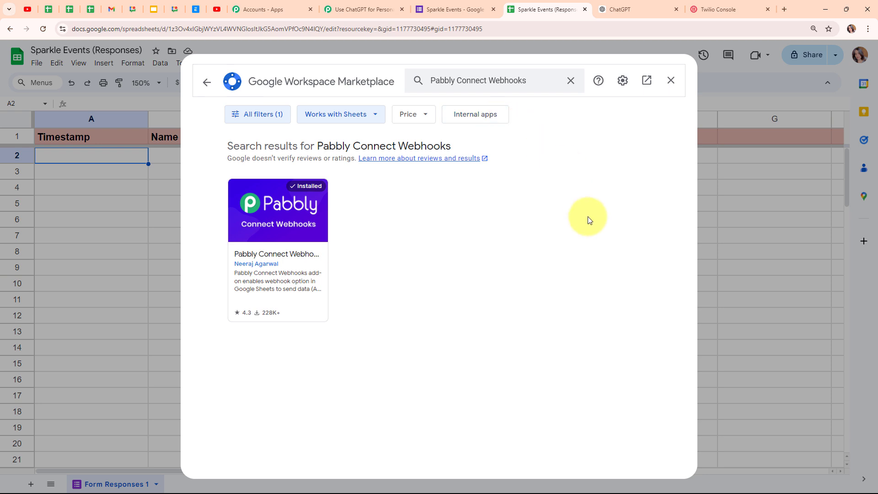
{"action": "left_click", "coordinate": [269, 214]}
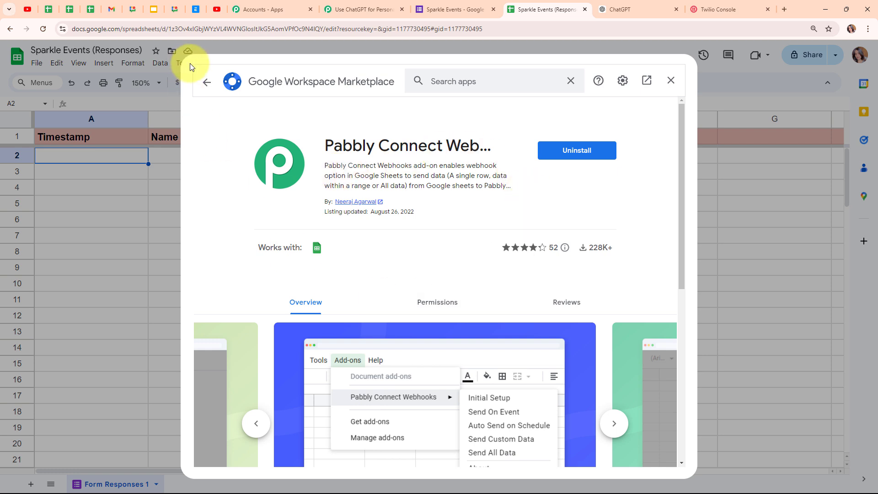
{"action": "left_click", "coordinate": [208, 81]}
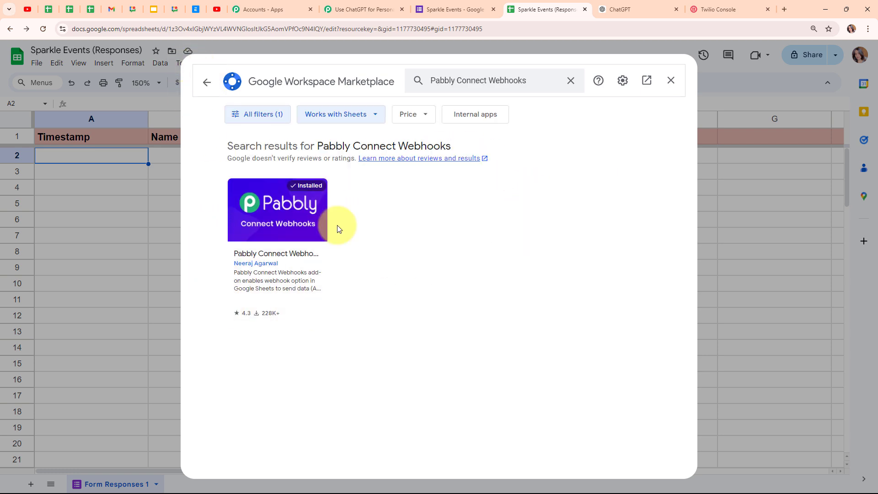
{"action": "left_click", "coordinate": [668, 86]}
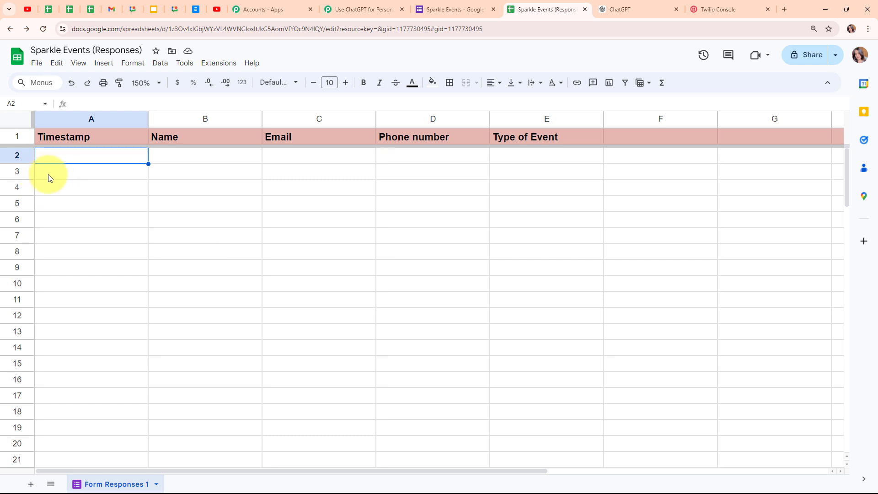
Step: Run the Pabbly Connect Webhooks Initial Setup with the pasted webhook URL and trigger column E
{"action": "left_click", "coordinate": [218, 69]}
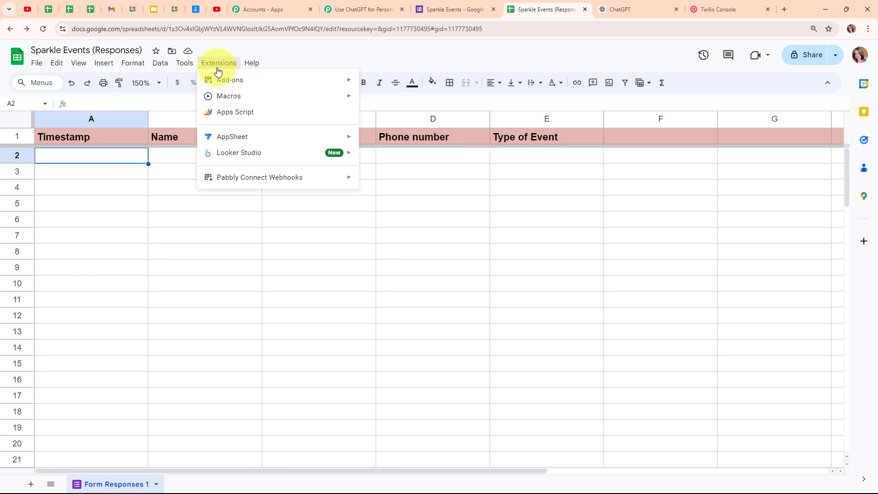
{"action": "mouse_move", "coordinate": [255, 182]}
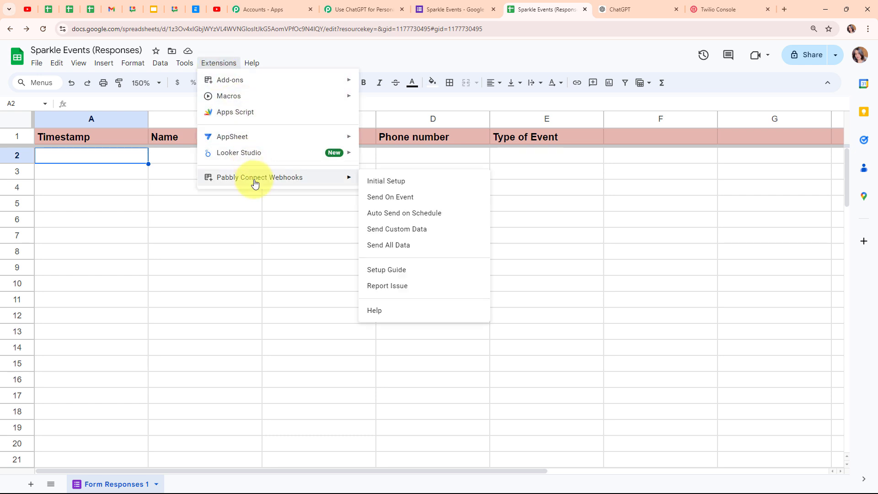
{"action": "left_click", "coordinate": [407, 188]}
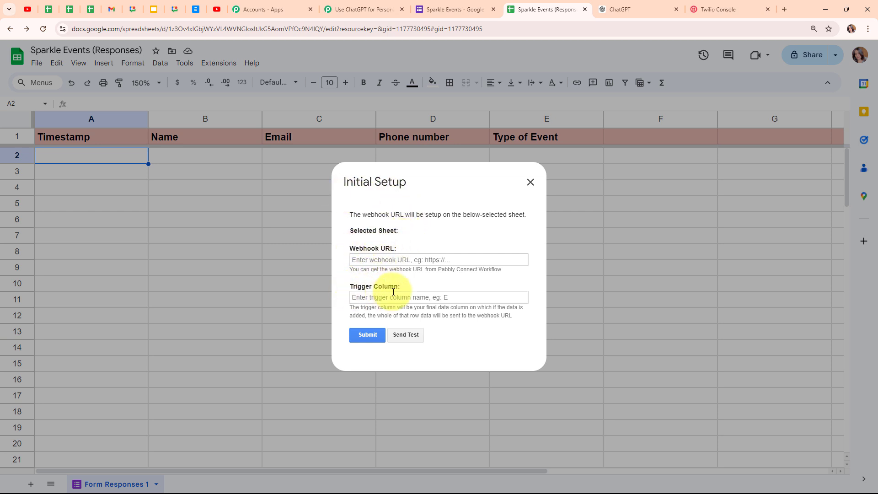
{"action": "left_click", "coordinate": [365, 259]}
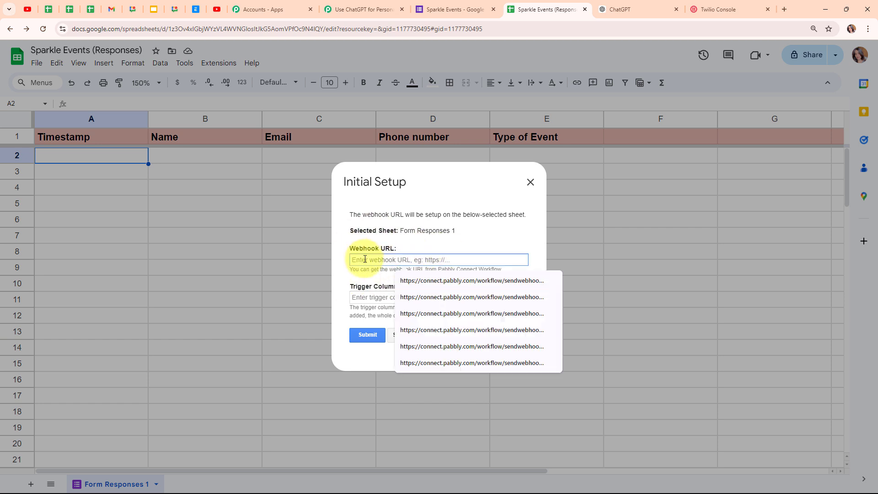
{"action": "key", "text": "ctrl+v"}
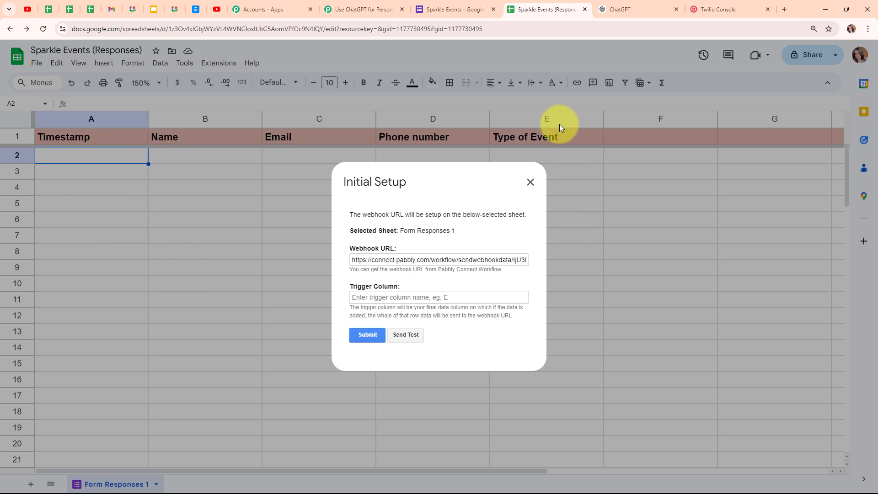
{"action": "left_click", "coordinate": [362, 299]}
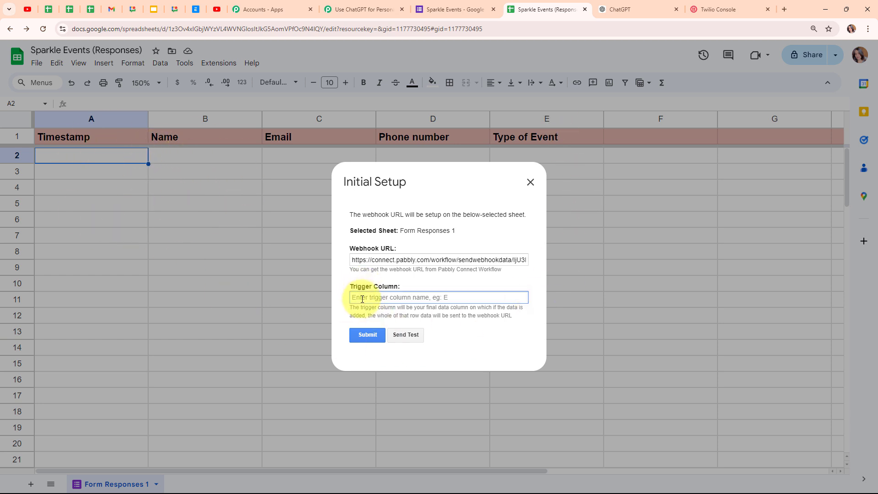
{"action": "type", "text": "E"}
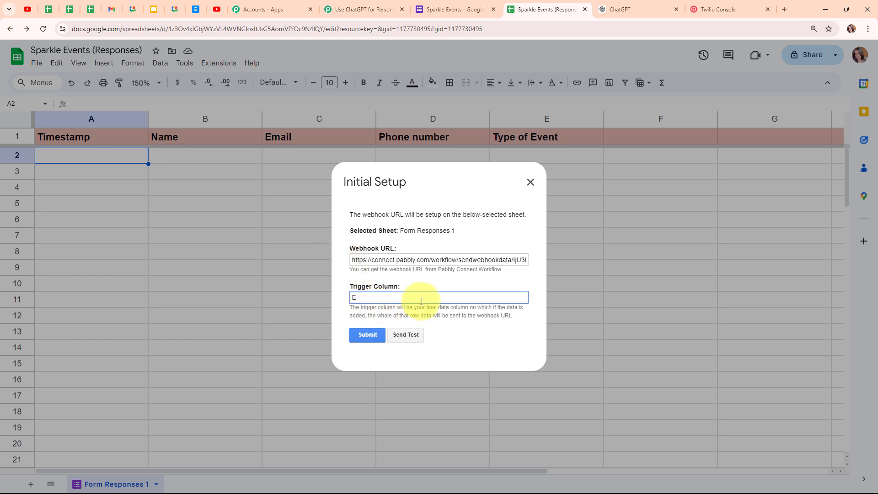
{"action": "left_click", "coordinate": [374, 336]}
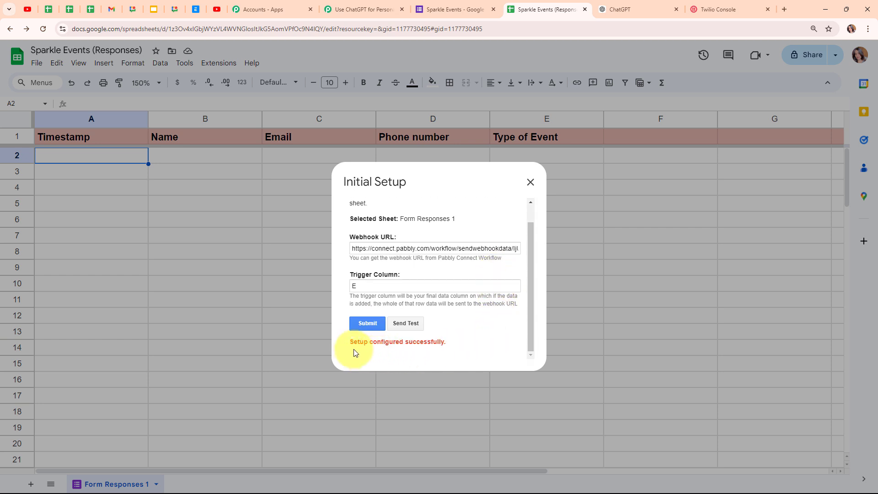
{"action": "left_click", "coordinate": [530, 182]}
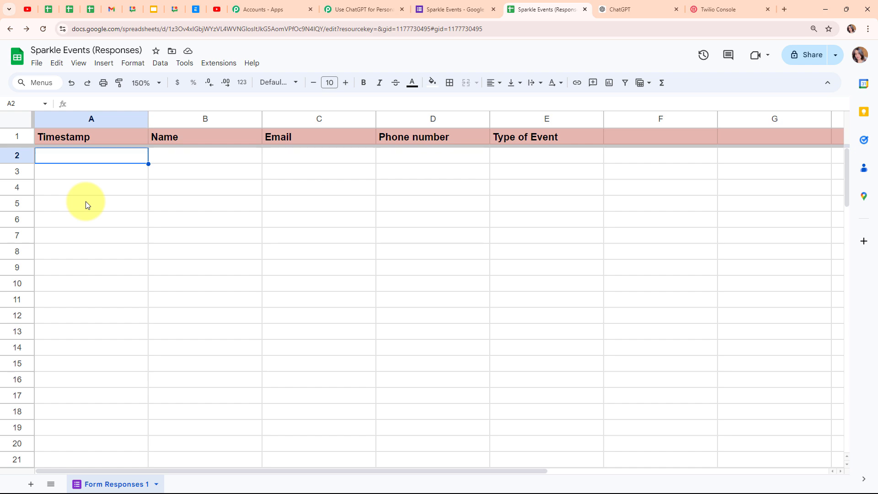
Step: Open the Sparkle Events form's live preview in its own tab, then return to the responses sheet
{"action": "left_click", "coordinate": [372, 8]}
{"action": "scroll", "coordinate": [435, 247], "scroll_direction": "down", "scroll_amount": 5}
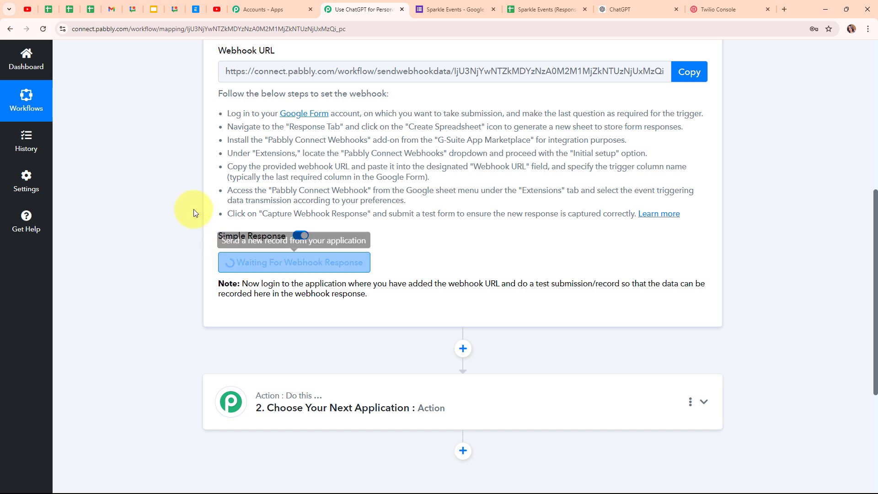
{"action": "left_click", "coordinate": [439, 9]}
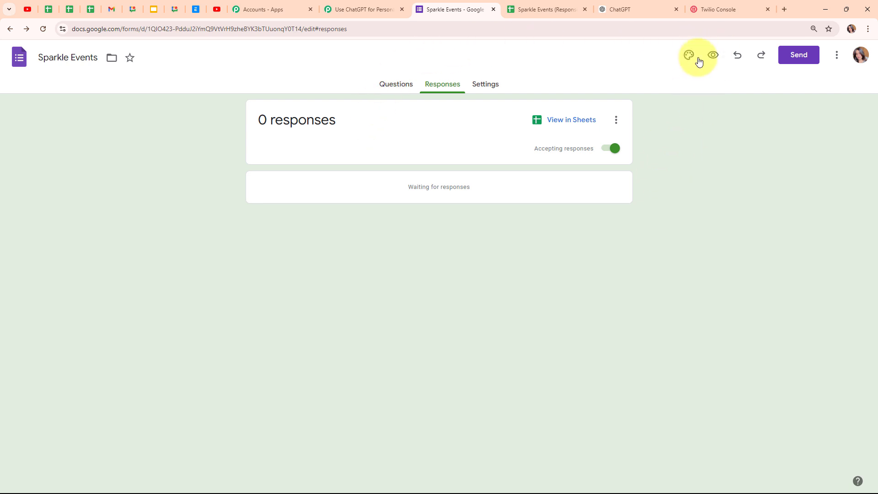
{"action": "left_click", "coordinate": [714, 56]}
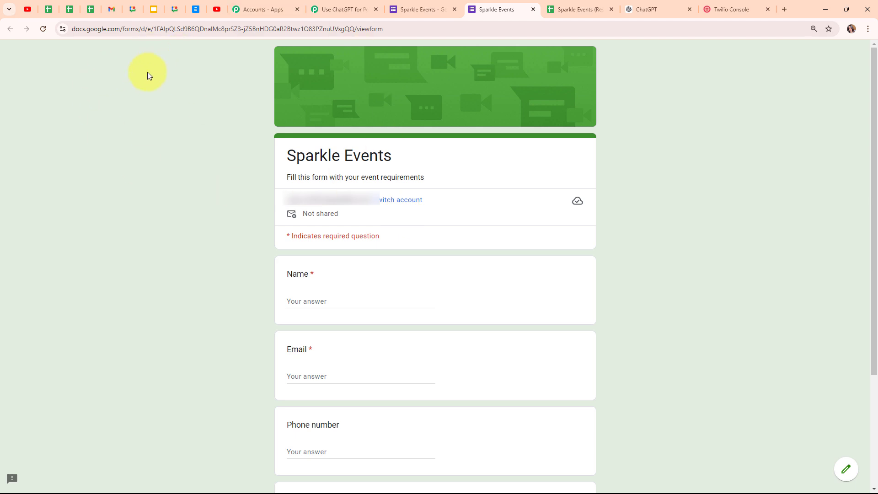
{"action": "left_click", "coordinate": [581, 9]}
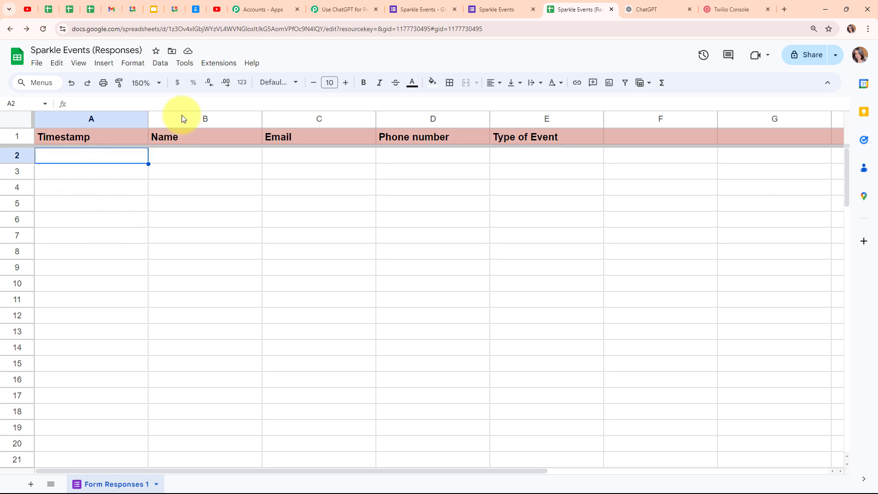
Step: Enable Send On Event in the Pabbly Connect Webhooks add-on and confirm its checkmark
{"action": "left_click", "coordinate": [205, 65]}
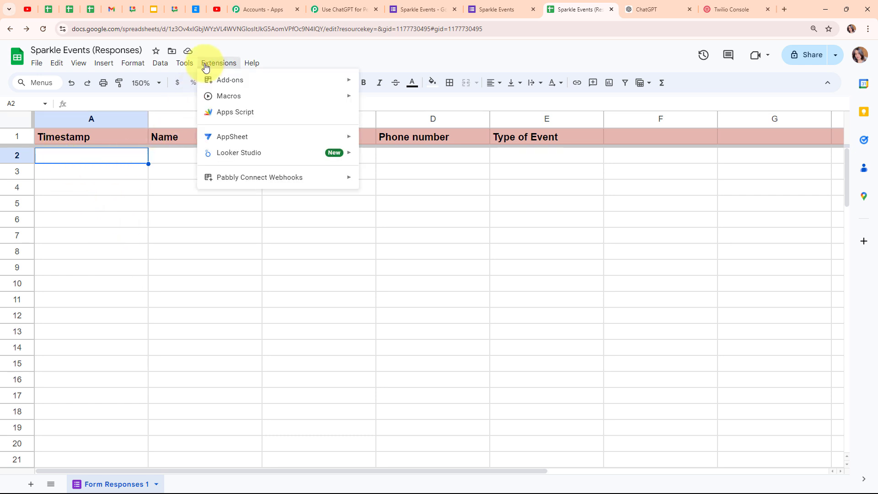
{"action": "mouse_move", "coordinate": [247, 183]}
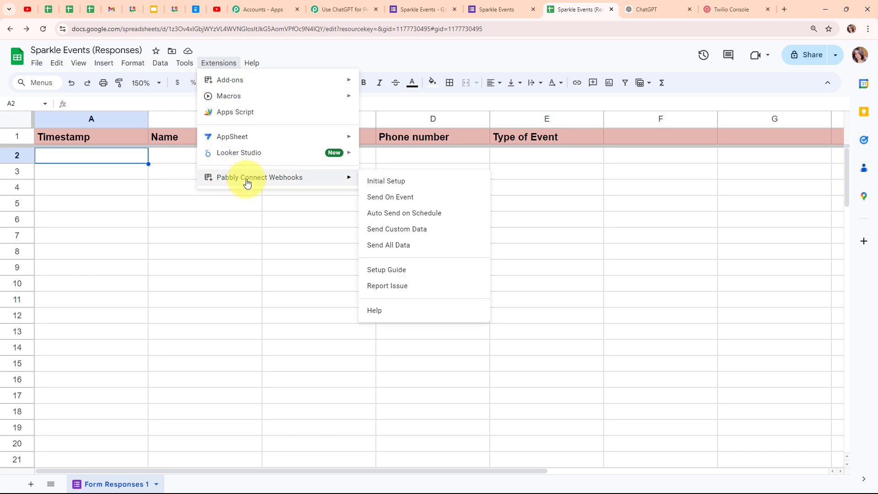
{"action": "left_click", "coordinate": [409, 198]}
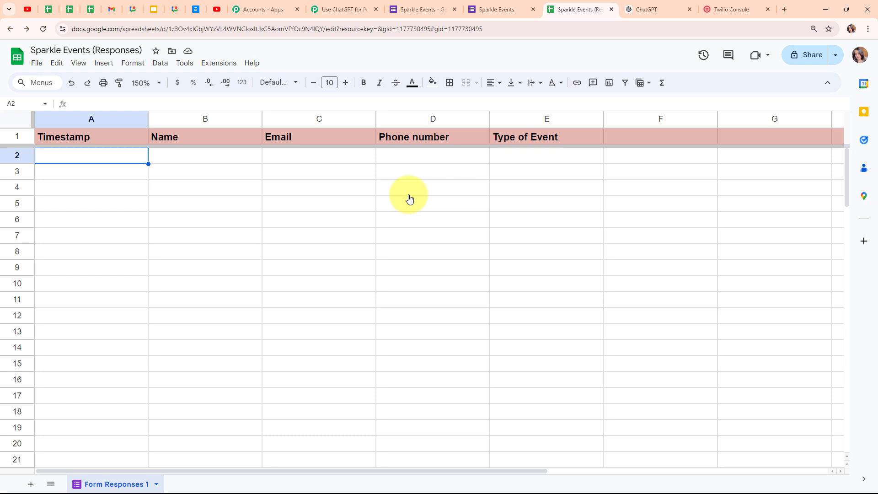
{"action": "left_click", "coordinate": [219, 63]}
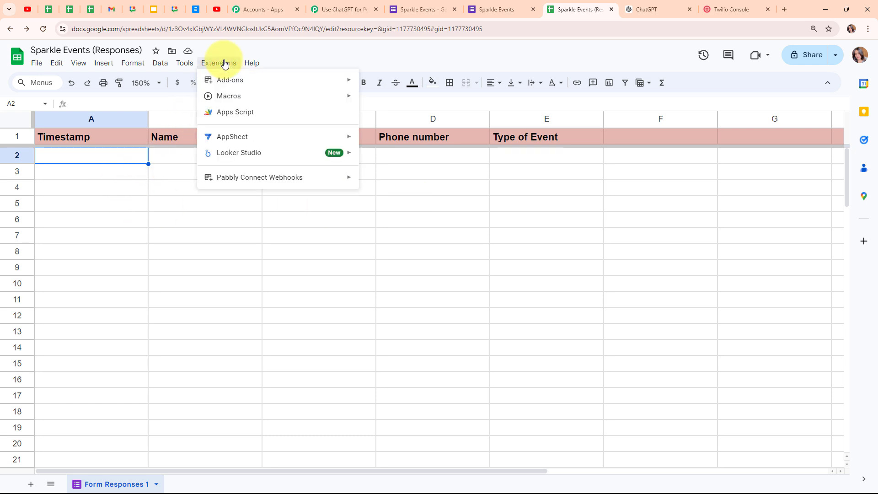
{"action": "mouse_move", "coordinate": [213, 178]}
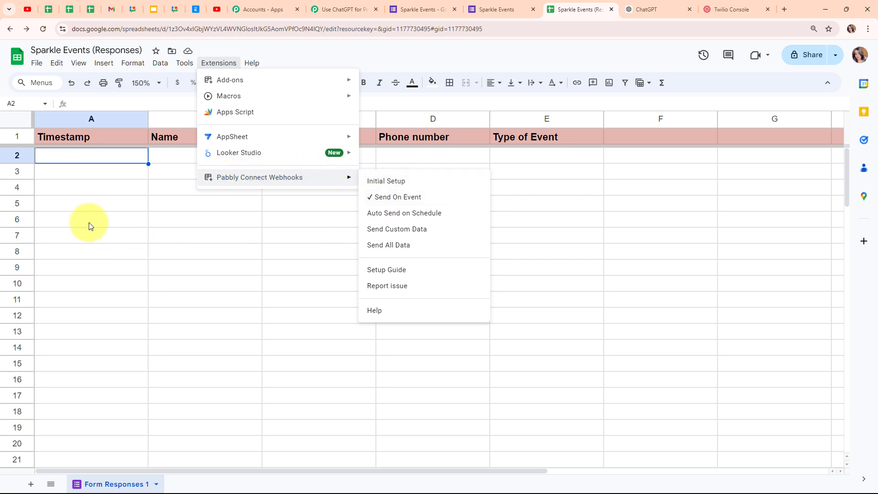
{"action": "left_click", "coordinate": [77, 160]}
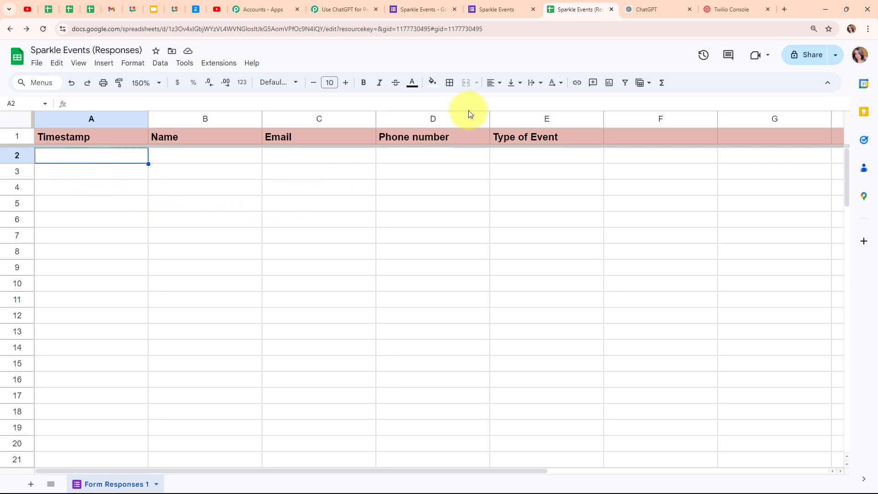
{"action": "left_click", "coordinate": [506, 15]}
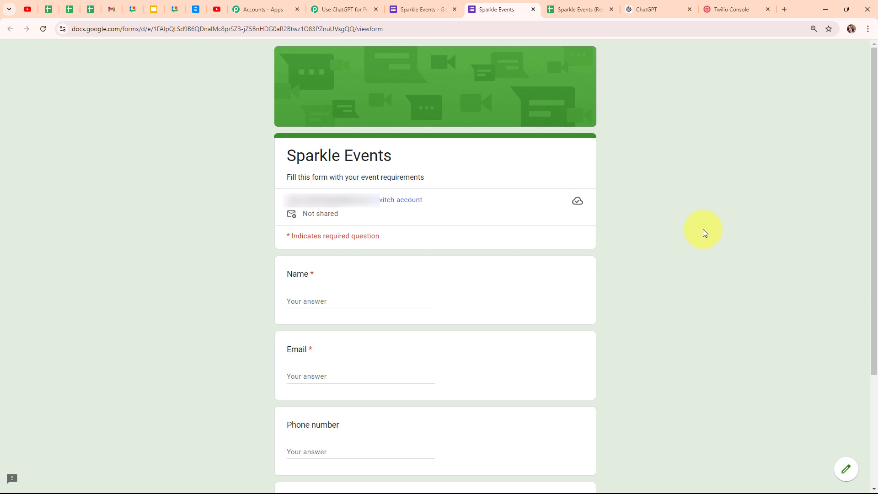
Step: Fill the test response's Name and Email fields with sample contact details
{"action": "scroll", "coordinate": [703, 231], "scroll_direction": "down", "scroll_amount": 3}
{"action": "left_click", "coordinate": [363, 147]}
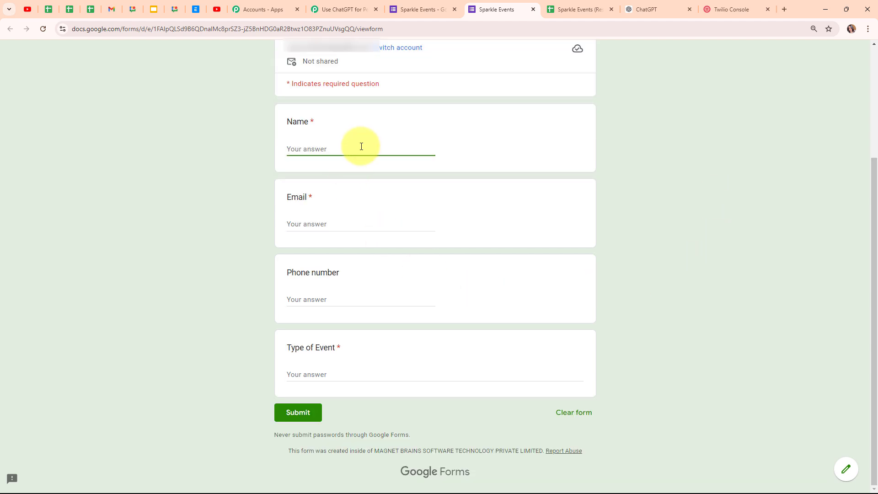
{"action": "type", "text": "Dummy User"}
{"action": "left_click", "coordinate": [335, 224]}
{"action": "type", "text": "D"}
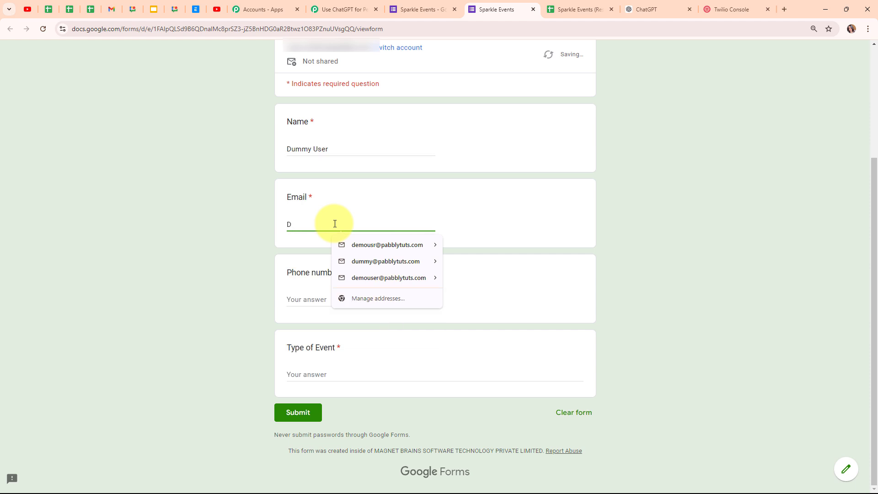
{"action": "key", "text": "BackSpace"}
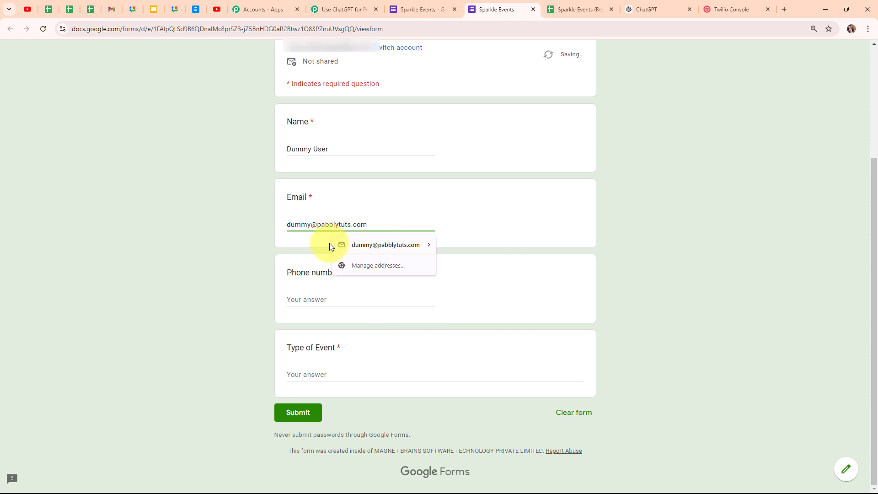
Step: Enter a sample phone number and event type 'Corperate Dinner', then submit the response
{"action": "left_click", "coordinate": [306, 302]}
{"action": "type", "text": "9"}
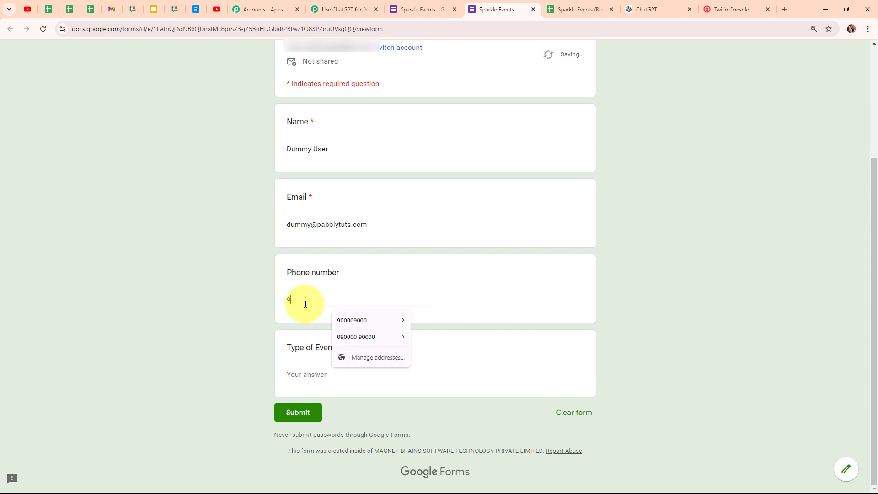
{"action": "type", "text": "000000000"}
{"action": "left_click", "coordinate": [309, 373]}
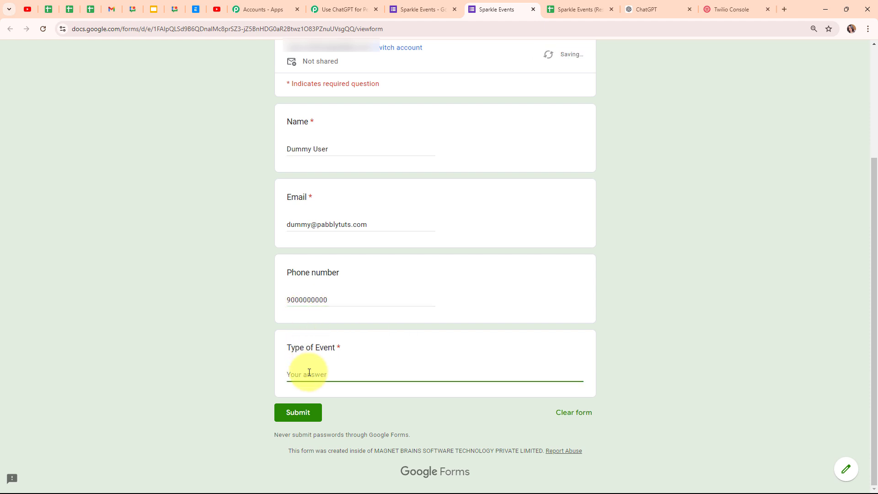
{"action": "type", "text": "Corperate Dinner"}
{"action": "left_click", "coordinate": [281, 412]}
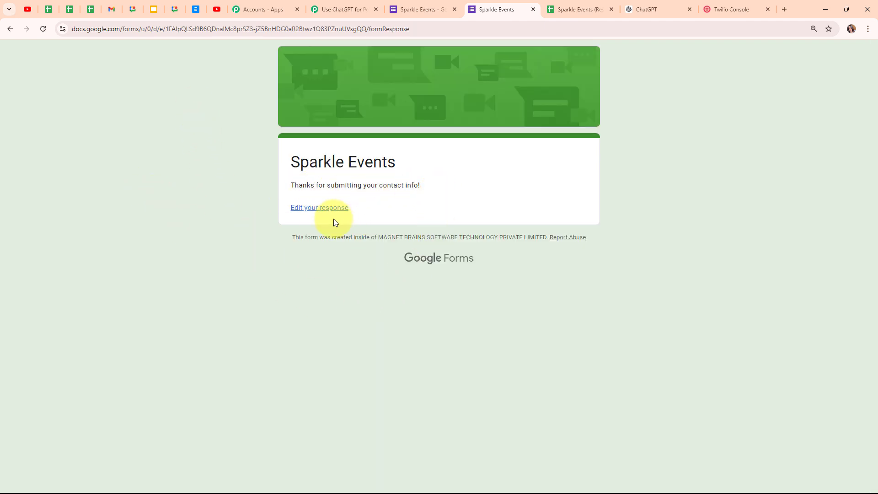
{"action": "left_click", "coordinate": [595, 6]}
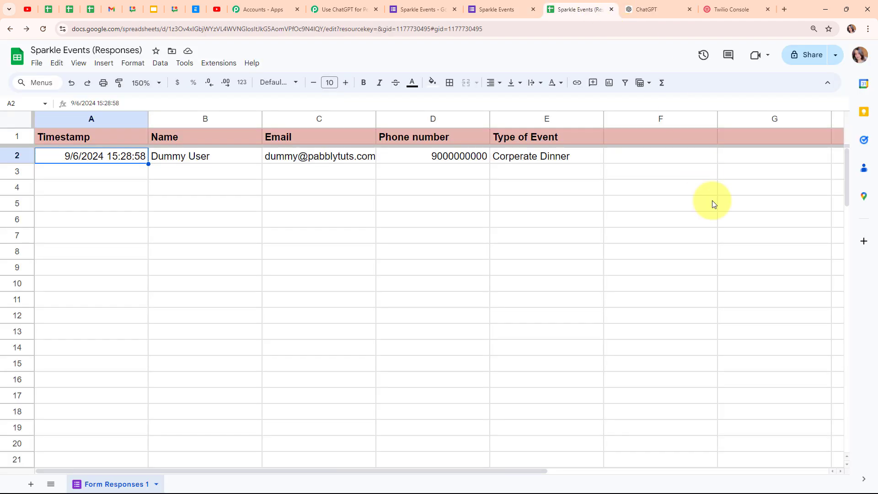
Step: Confirm the test response appears in row 2 of Form Responses 1, then return to Pabbly
{"action": "left_click", "coordinate": [113, 172]}
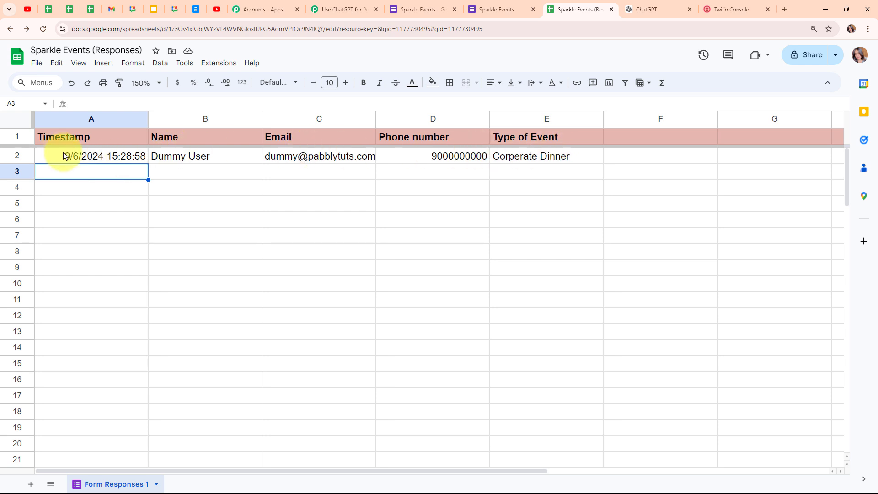
{"action": "left_click", "coordinate": [353, 13]}
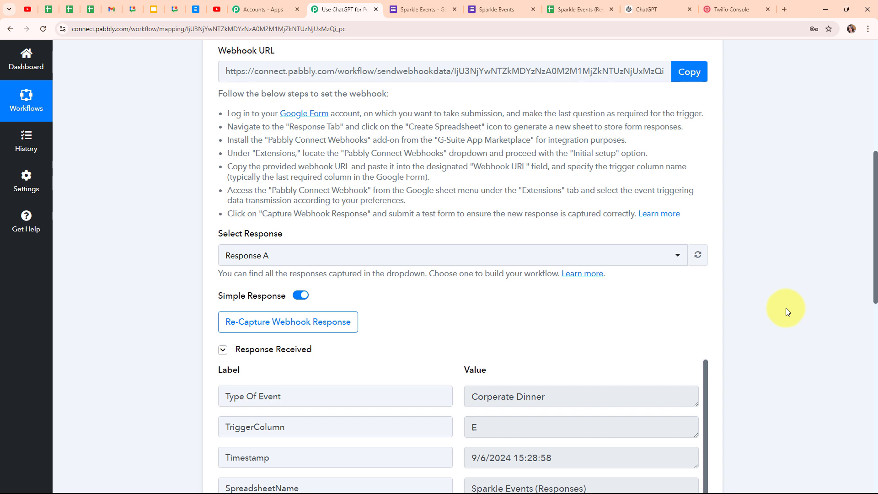
Step: Set step 2 to the ChatGPT app with the Ask ChatGPT action event
{"action": "scroll", "coordinate": [785, 309], "scroll_direction": "down", "scroll_amount": 4}
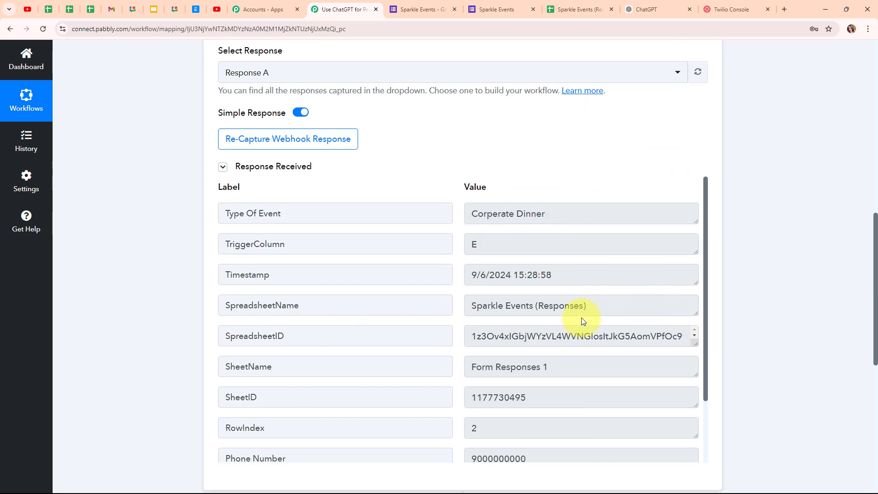
{"action": "scroll", "coordinate": [580, 318], "scroll_direction": "down", "scroll_amount": 2}
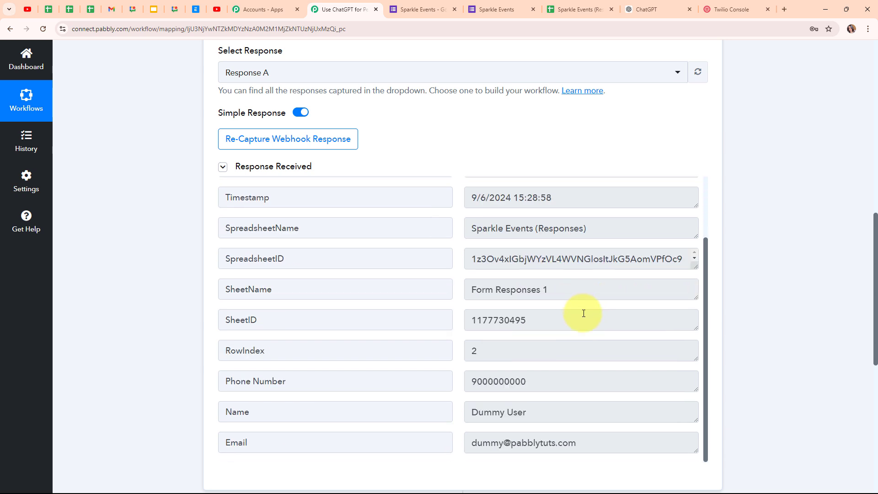
{"action": "scroll", "coordinate": [584, 313], "scroll_direction": "down", "scroll_amount": 2}
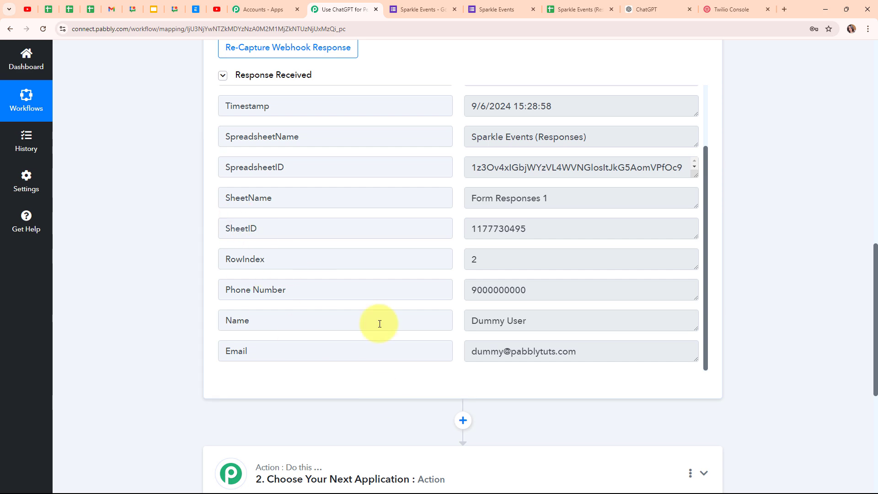
{"action": "scroll", "coordinate": [770, 325], "scroll_direction": "up", "scroll_amount": 12}
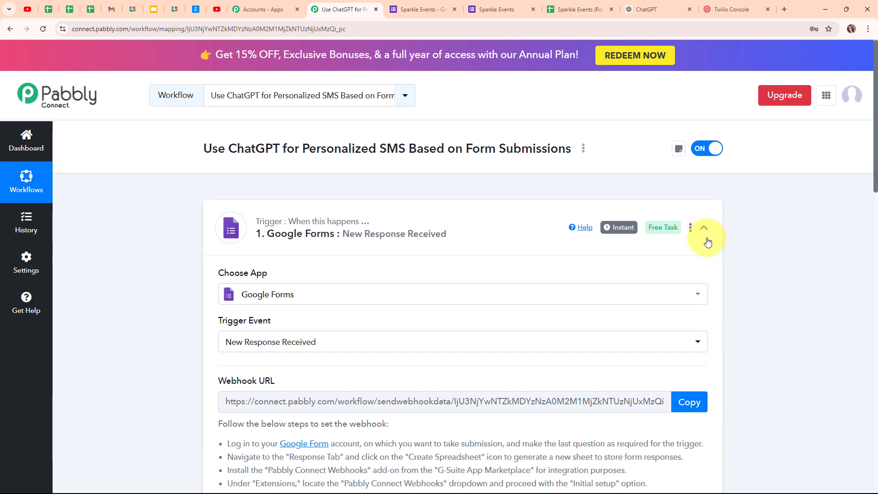
{"action": "left_click", "coordinate": [704, 228]}
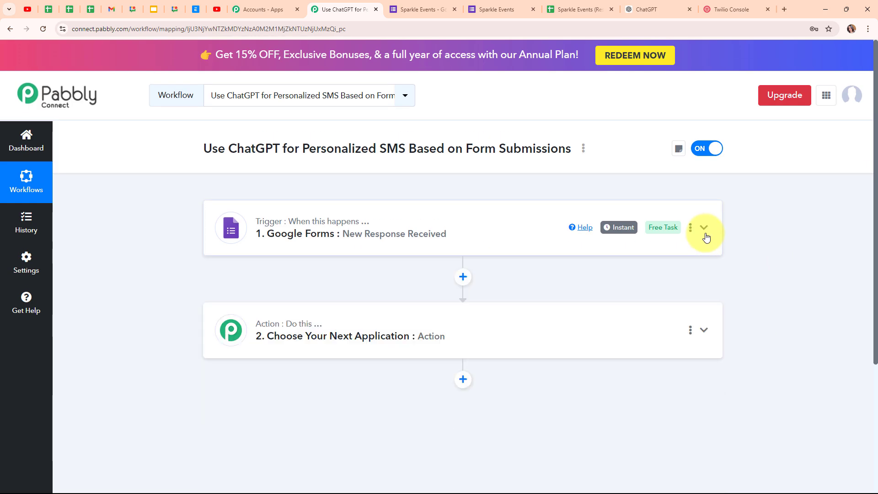
{"action": "left_click", "coordinate": [403, 339]}
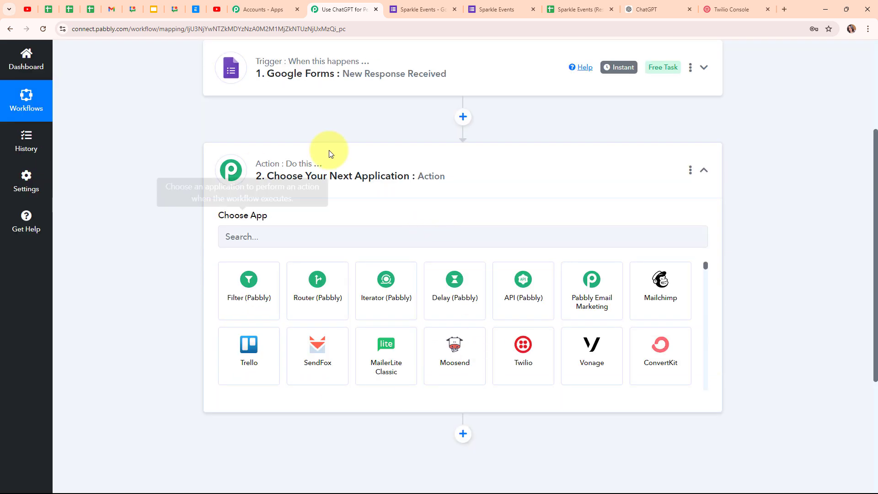
{"action": "left_click", "coordinate": [271, 235]}
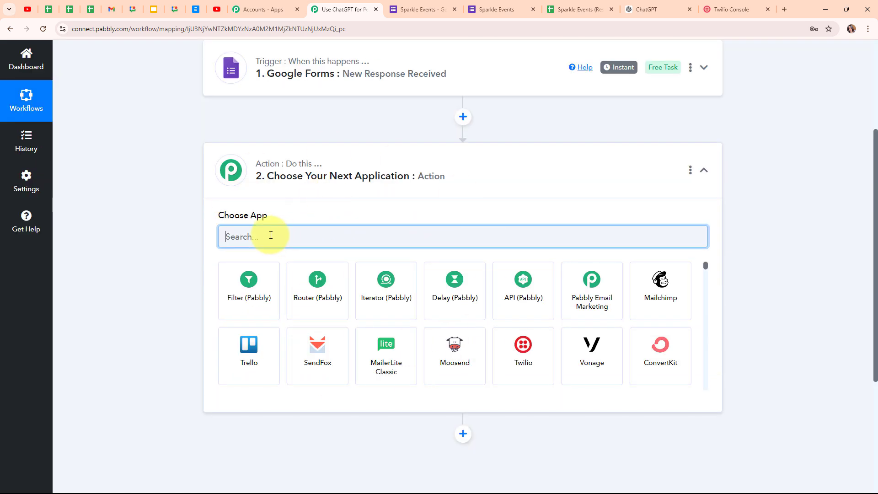
{"action": "type", "text": "Chat"}
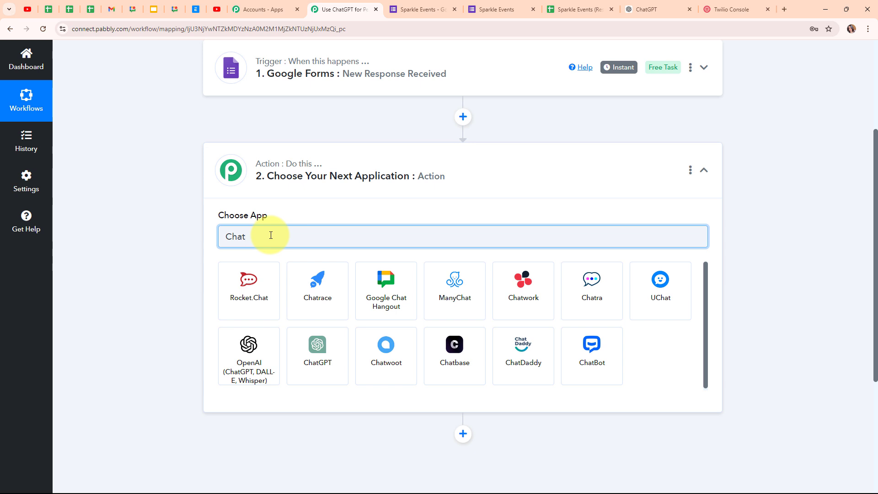
{"action": "left_click", "coordinate": [327, 354]}
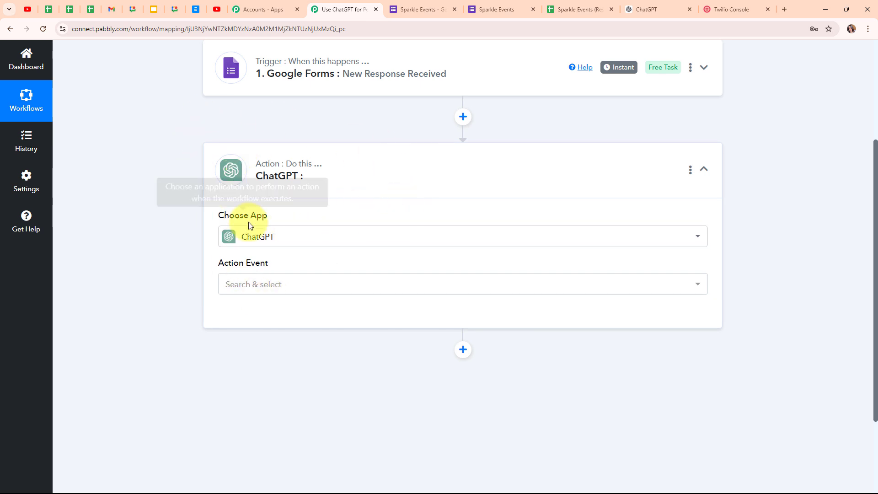
{"action": "left_click", "coordinate": [267, 284]}
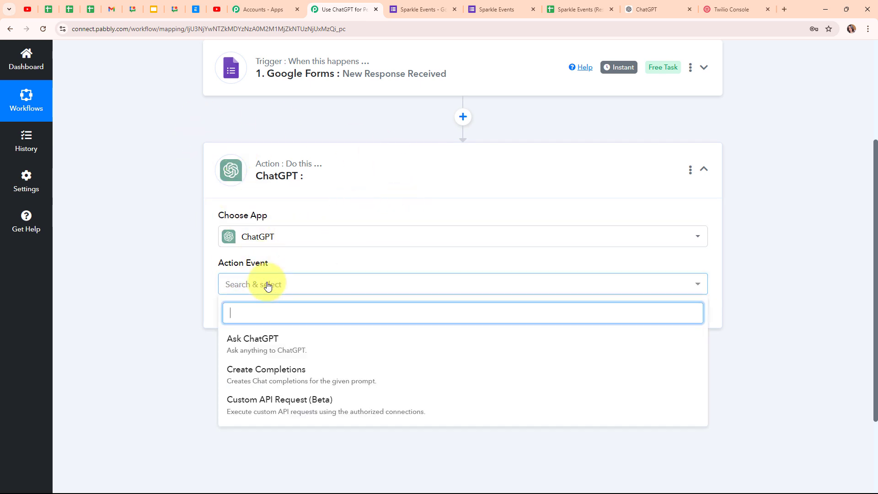
{"action": "left_click", "coordinate": [283, 349]}
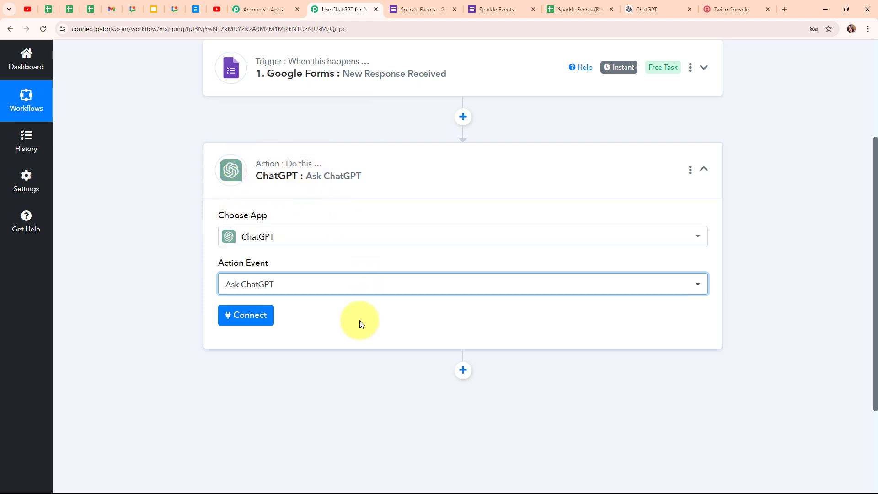
Step: Start a new ChatGPT connection and open the OpenAI API Keys page link
{"action": "left_click", "coordinate": [253, 323]}
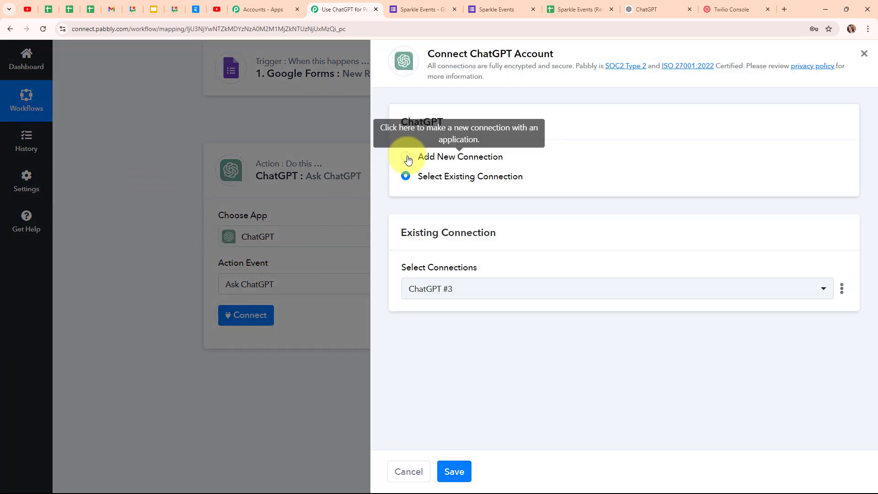
{"action": "left_click", "coordinate": [406, 157]}
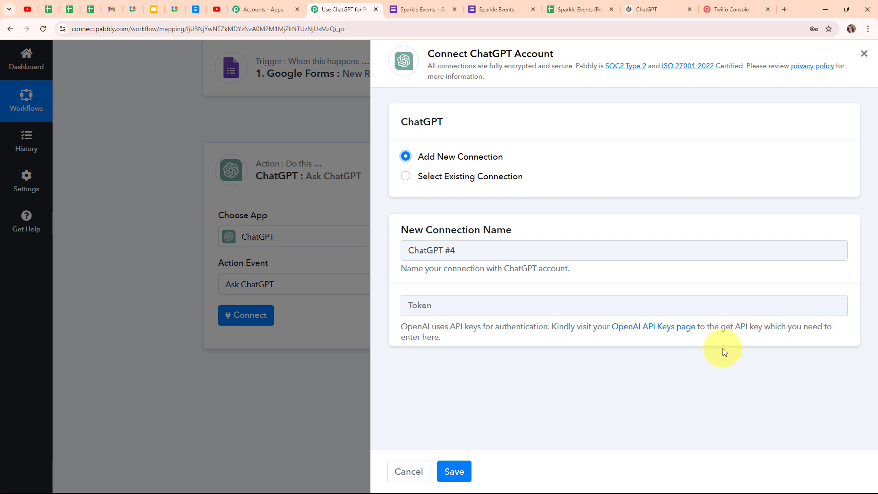
{"action": "left_click", "coordinate": [649, 327]}
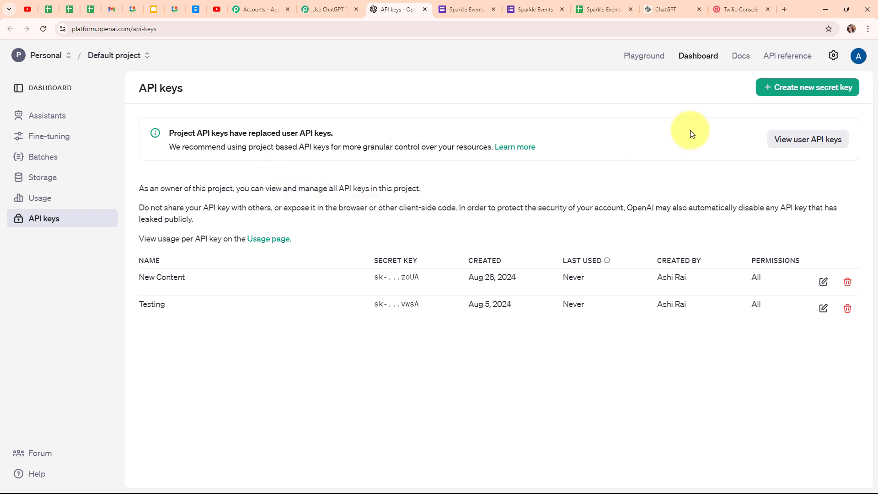
Step: Create an OpenAI secret key named 'New SMS' in the Default project and copy it
{"action": "left_click", "coordinate": [795, 91]}
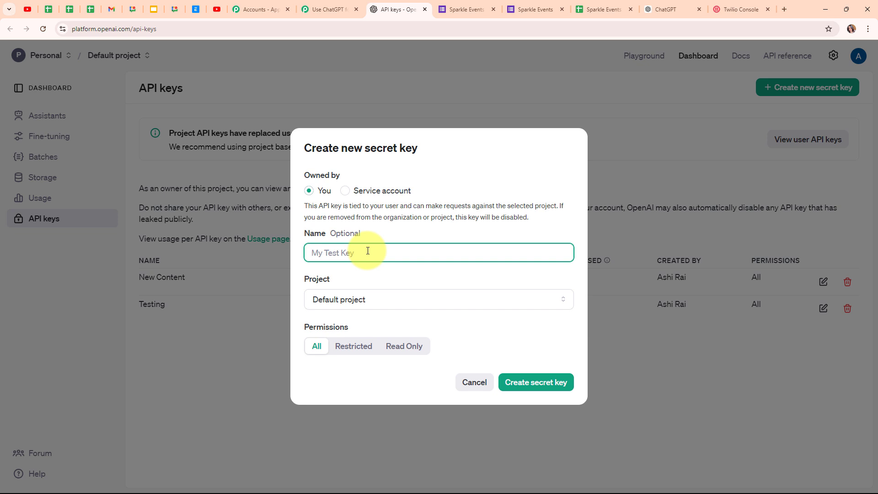
{"action": "type", "text": "New SMS"}
{"action": "left_click", "coordinate": [399, 300]}
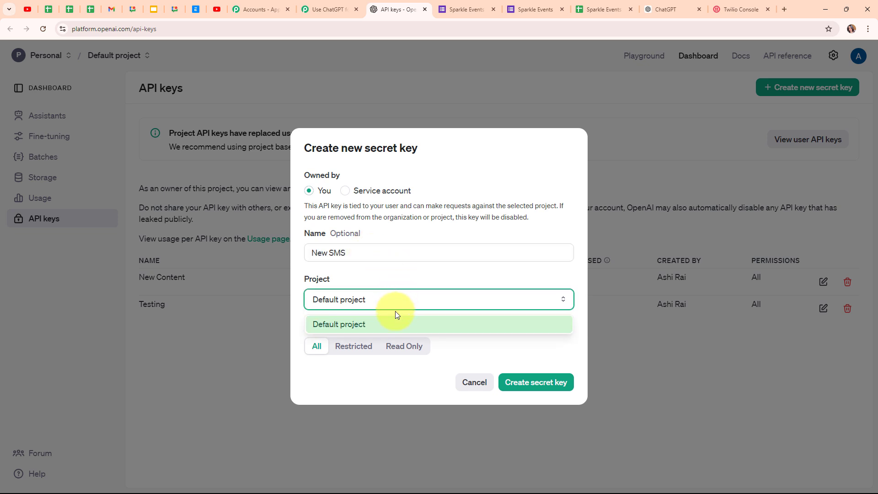
{"action": "left_click", "coordinate": [383, 324]}
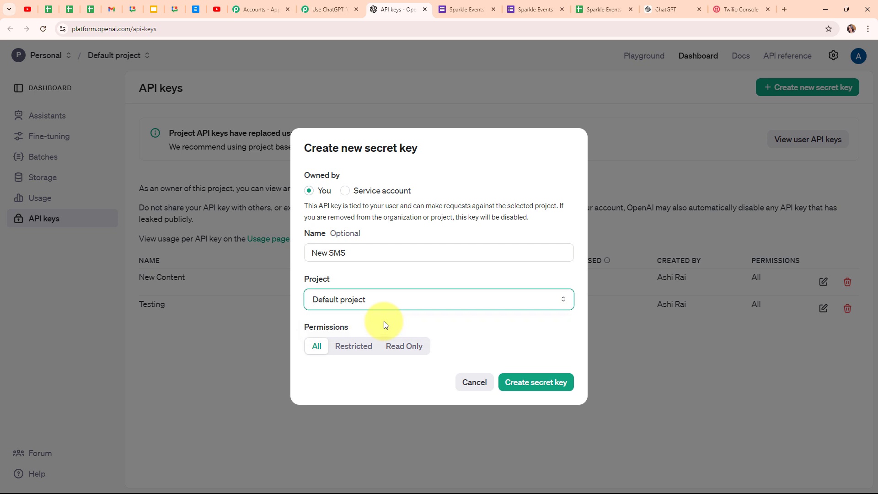
{"action": "left_click", "coordinate": [531, 387]}
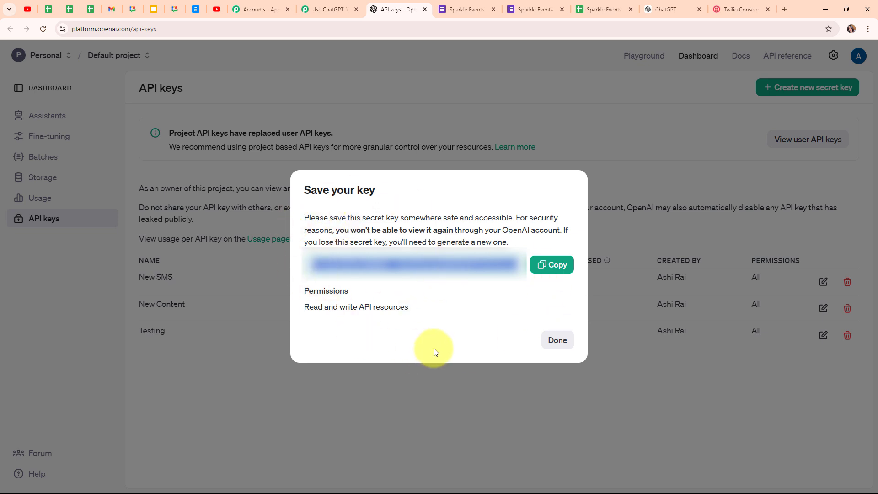
{"action": "left_click", "coordinate": [561, 269]}
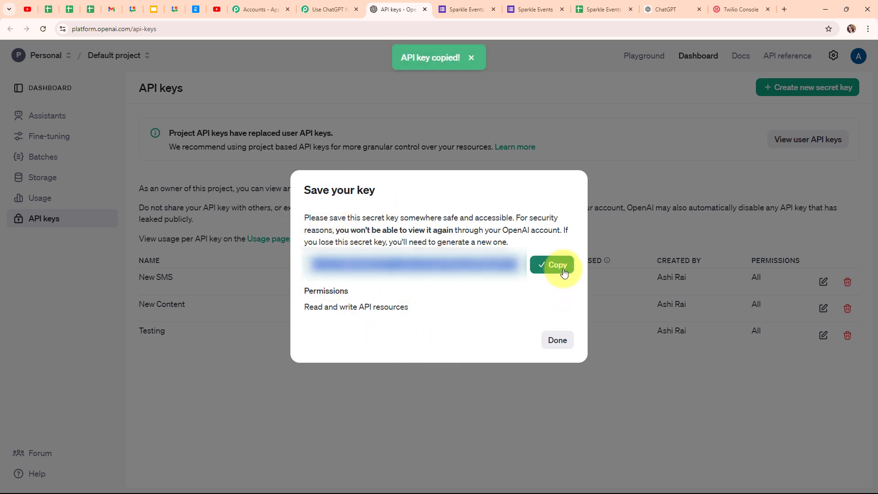
Step: Paste the copied secret key into the Pabbly ChatGPT connection's Token field
{"action": "left_click", "coordinate": [318, 14]}
{"action": "left_click", "coordinate": [439, 302]}
{"action": "key", "text": "ctrl+v"}
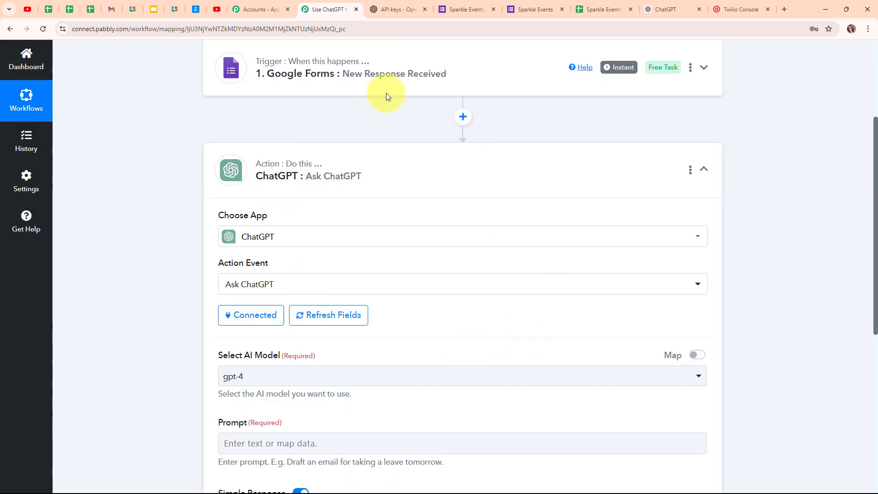
Step: Select gpt-4o as the ChatGPT step's AI model
{"action": "scroll", "coordinate": [487, 309], "scroll_direction": "down", "scroll_amount": 5}
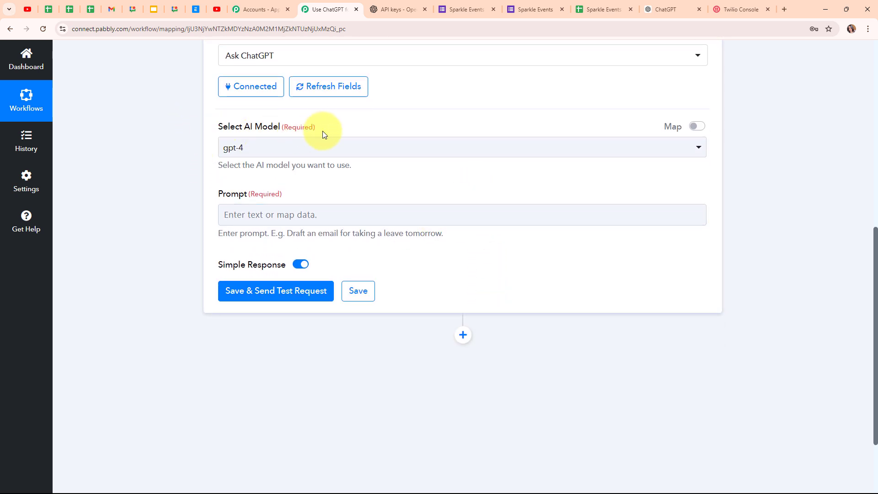
{"action": "left_click", "coordinate": [486, 149]}
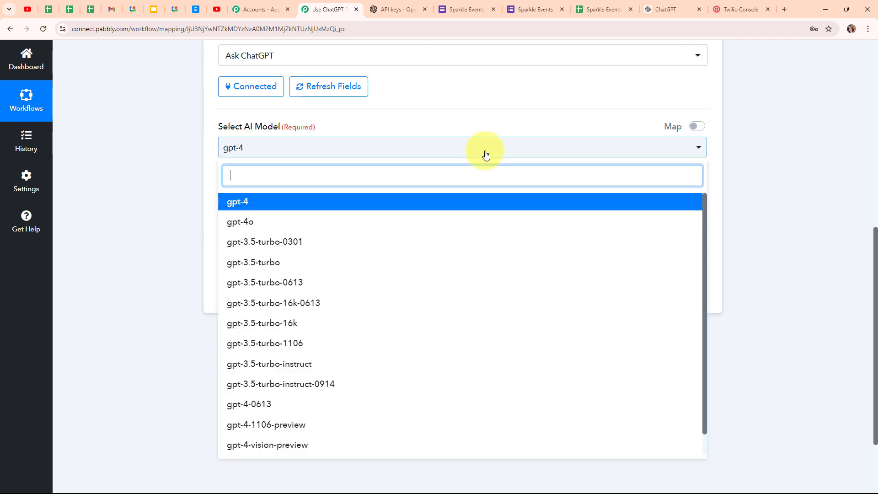
{"action": "left_click", "coordinate": [264, 221]}
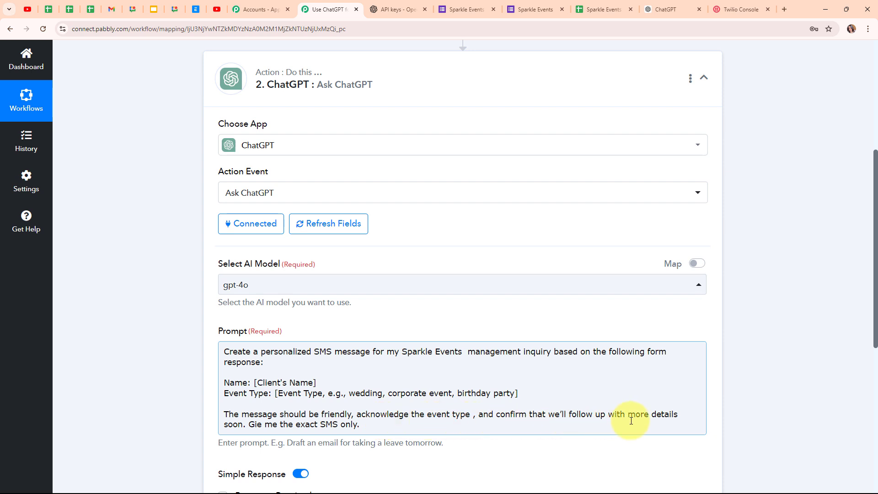
Step: Fix a typo in the prompt and delete the [Client's Name] and event-type placeholders
{"action": "type", "text": "v"}
{"action": "left_click", "coordinate": [196, 408]}
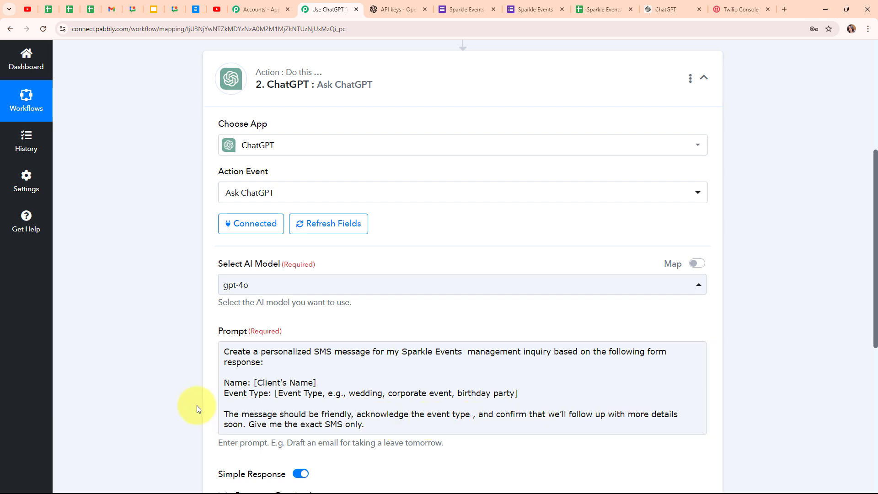
{"action": "left_click", "coordinate": [233, 386]}
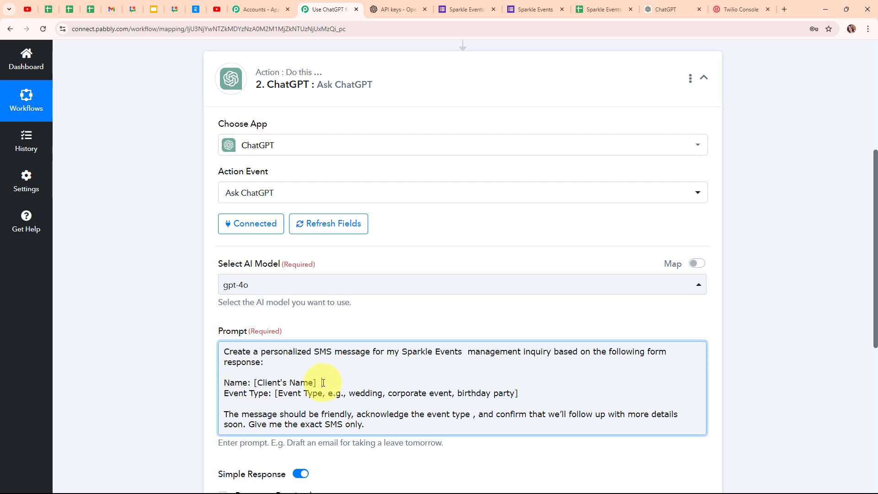
{"action": "left_click_drag", "start_coordinate": [326, 383], "coordinate": [261, 383]}
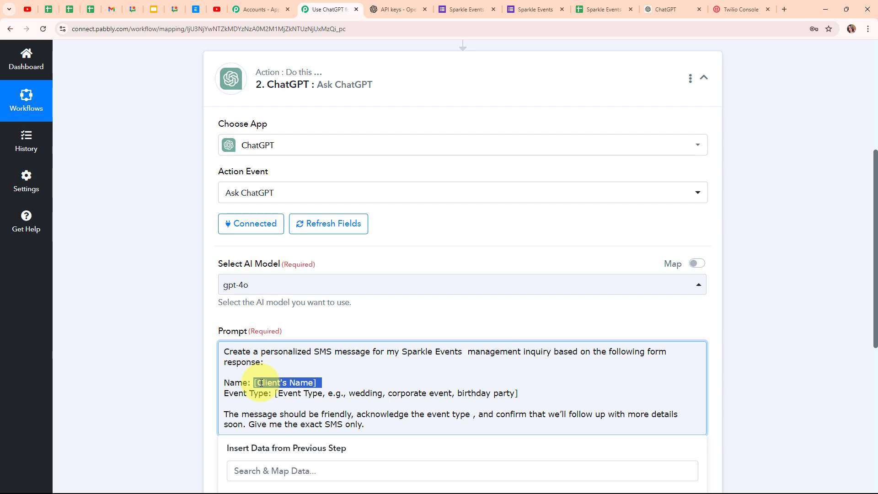
{"action": "key", "text": "BackSpace"}
{"action": "left_click_drag", "start_coordinate": [518, 393], "coordinate": [275, 394]}
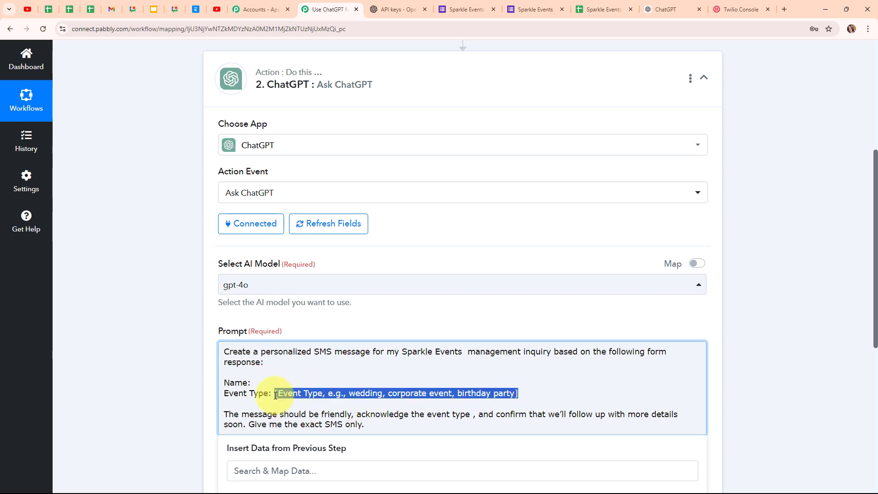
{"action": "key", "text": "BackSpace"}
Step: Map the form's Name and Type Of Event fields into the prompt's Name: and Event Type: lines
{"action": "left_click", "coordinate": [267, 385]}
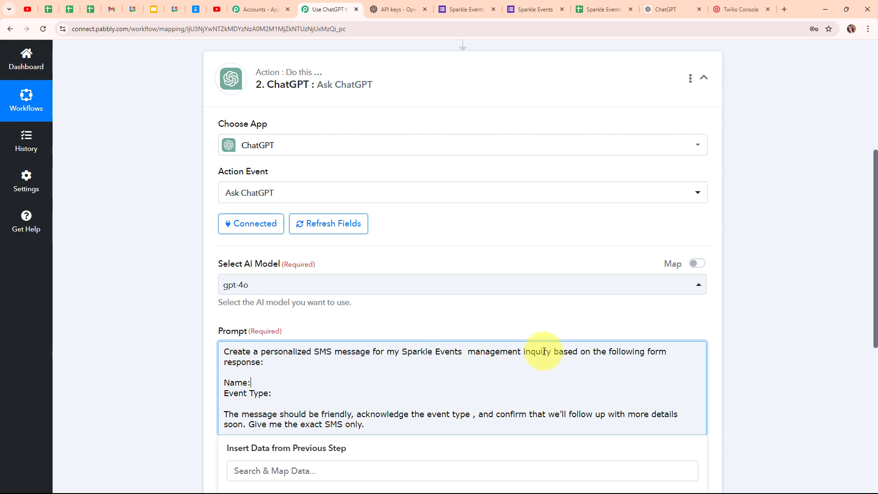
{"action": "scroll", "coordinate": [801, 336], "scroll_direction": "down", "scroll_amount": 1}
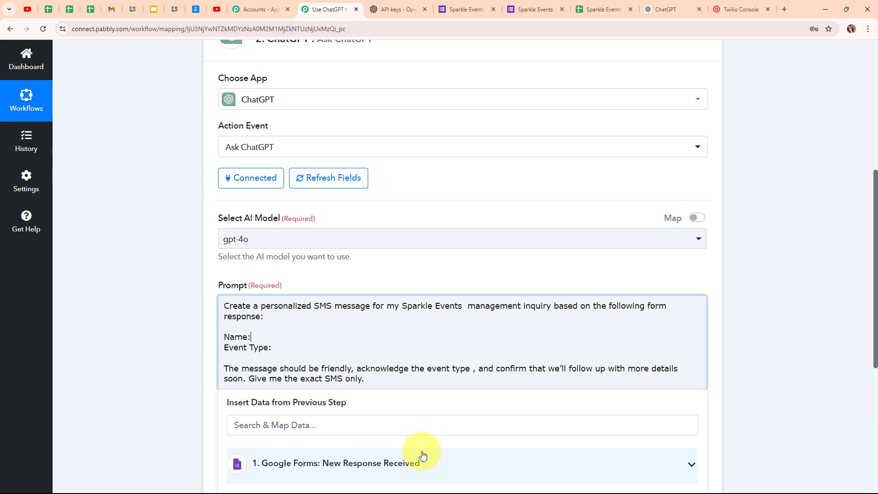
{"action": "left_click", "coordinate": [420, 460]}
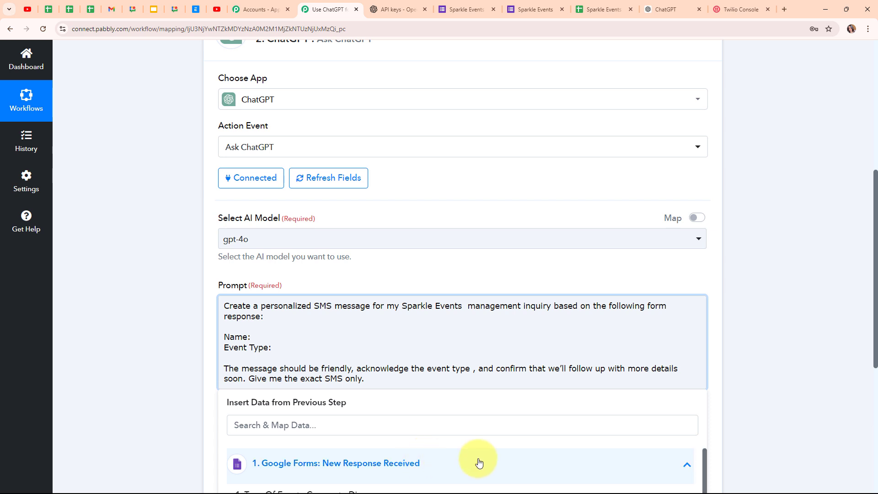
{"action": "scroll", "coordinate": [762, 374], "scroll_direction": "down", "scroll_amount": 3}
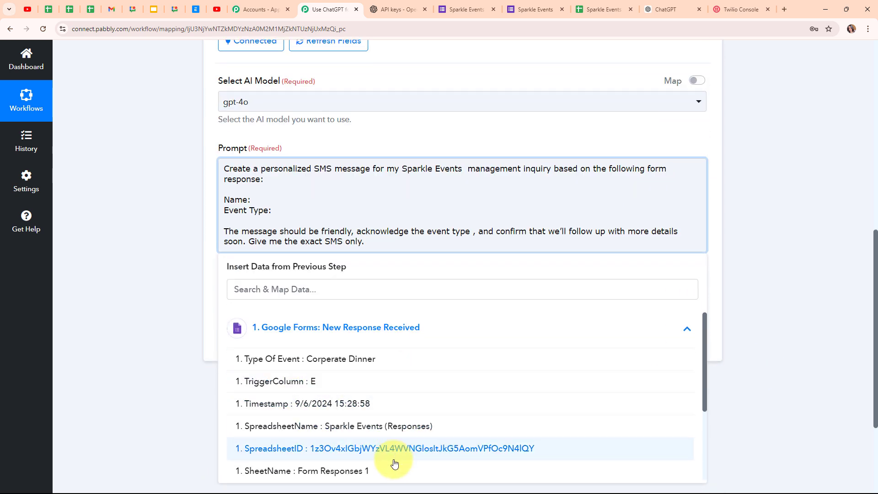
{"action": "scroll", "coordinate": [387, 434], "scroll_direction": "down", "scroll_amount": 2}
{"action": "left_click", "coordinate": [366, 450]}
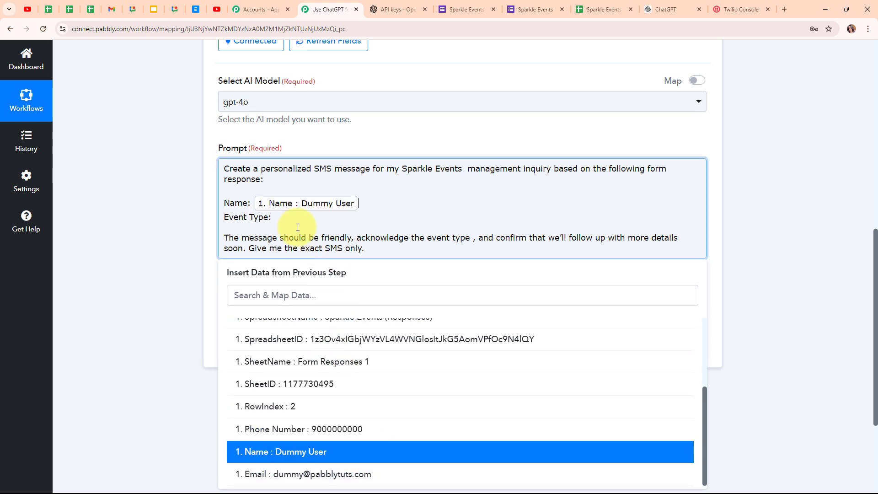
{"action": "left_click", "coordinate": [291, 223]}
{"action": "left_click", "coordinate": [310, 350]}
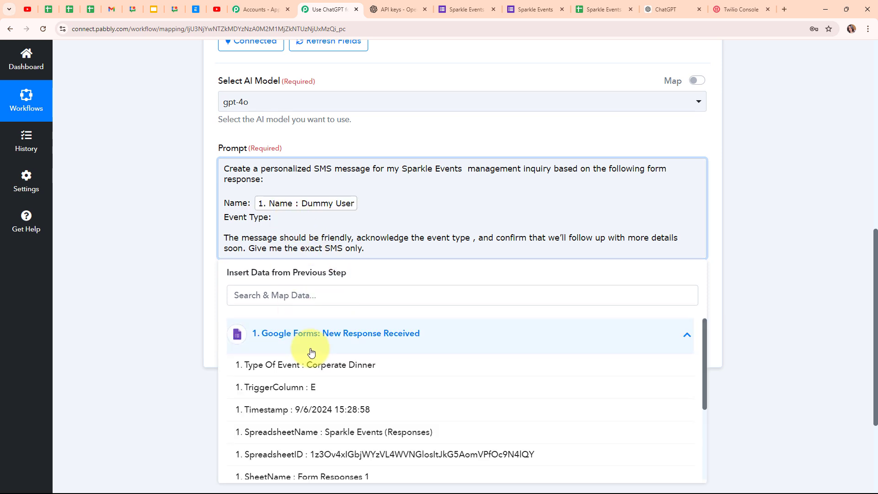
{"action": "left_click", "coordinate": [314, 365]}
{"action": "left_click", "coordinate": [194, 283]}
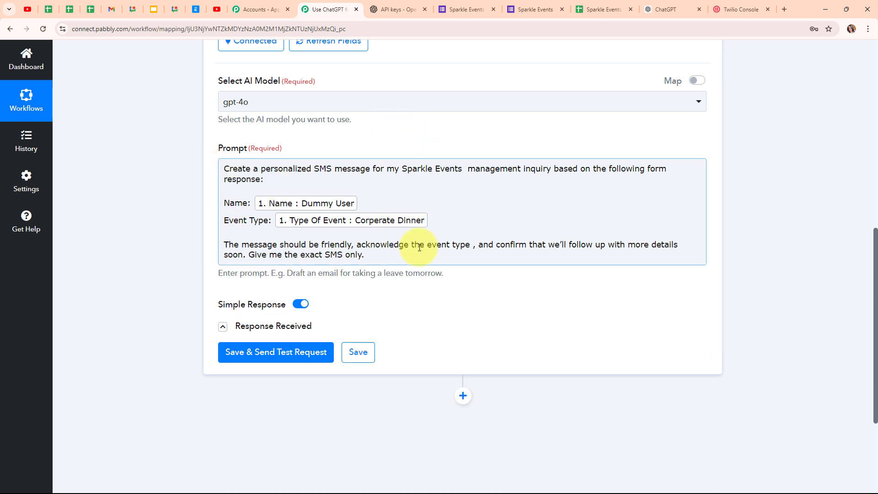
Step: Run the ChatGPT test and expand Choices 0 Message Content to read the Corporate Dinner SMS
{"action": "left_click", "coordinate": [315, 353]}
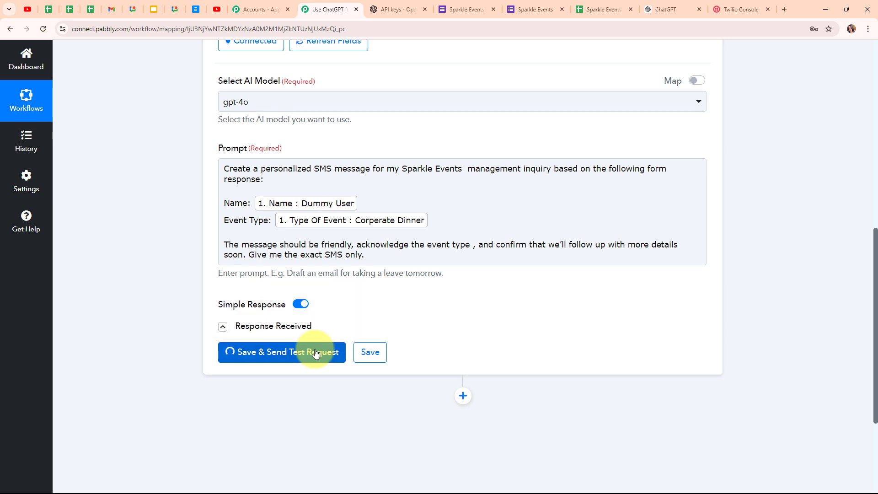
{"action": "scroll", "coordinate": [819, 318], "scroll_direction": "down", "scroll_amount": 4}
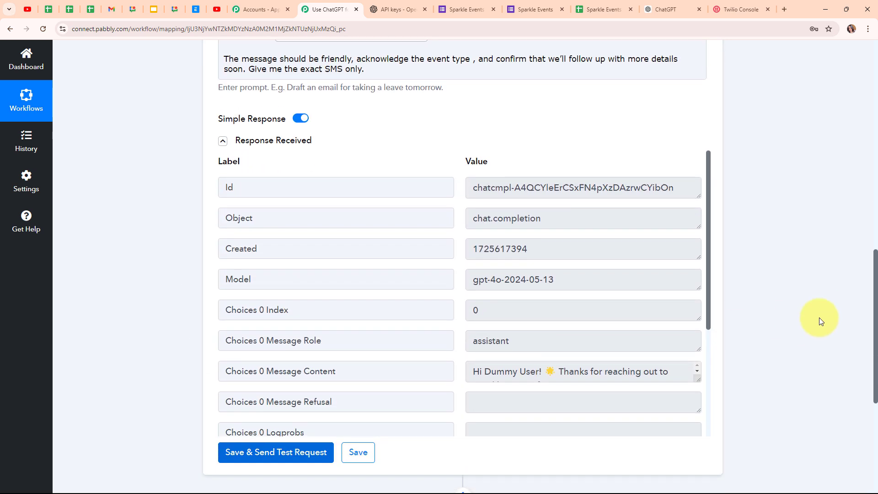
{"action": "scroll", "coordinate": [819, 318], "scroll_direction": "down", "scroll_amount": 1}
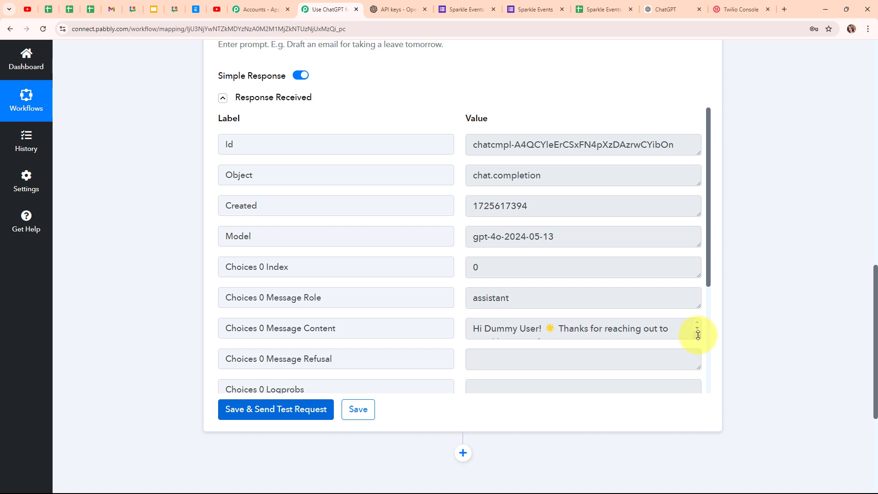
{"action": "left_click_drag", "start_coordinate": [698, 335], "coordinate": [698, 421]}
{"action": "scroll", "coordinate": [757, 327], "scroll_direction": "down", "scroll_amount": 1}
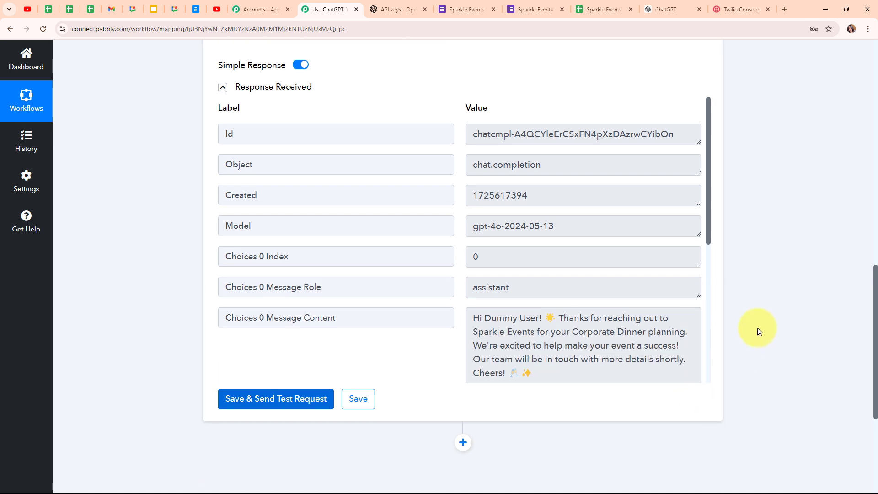
{"action": "scroll", "coordinate": [758, 327], "scroll_direction": "down", "scroll_amount": 2}
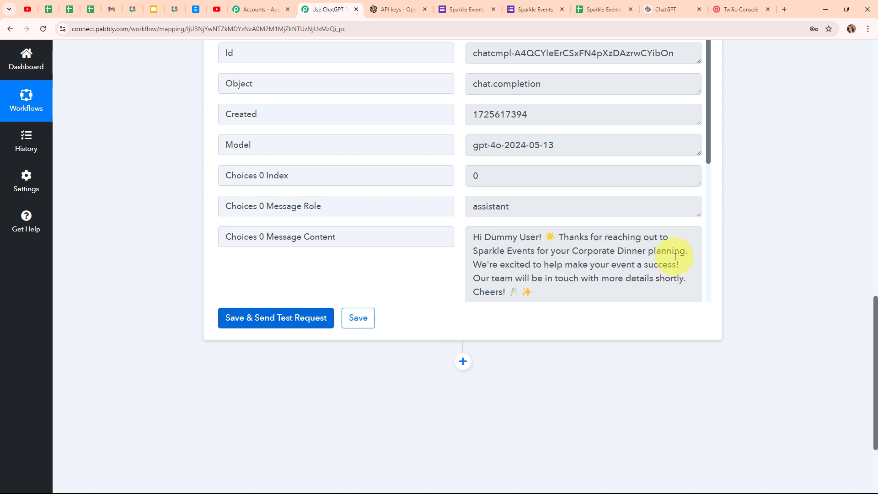
{"action": "scroll", "coordinate": [686, 254], "scroll_direction": "down", "scroll_amount": 1}
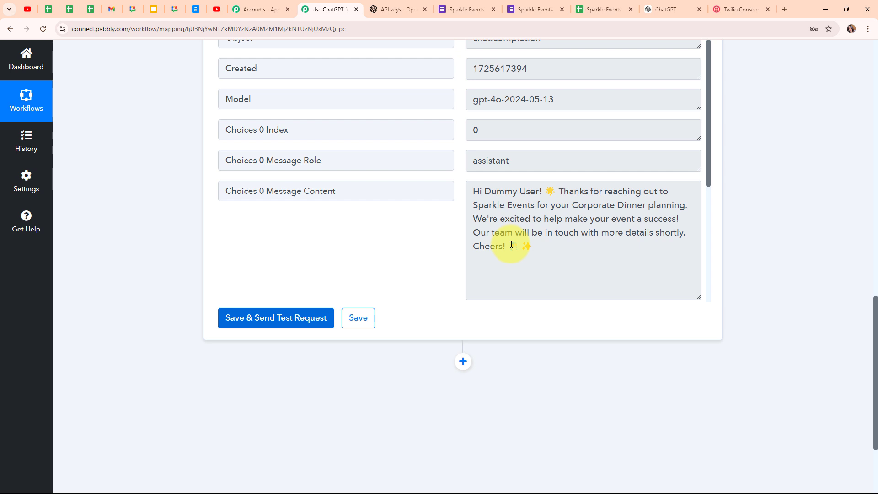
Step: Add Twilio as the step after ChatGPT with the Send SMS Message action event
{"action": "left_click", "coordinate": [461, 363]}
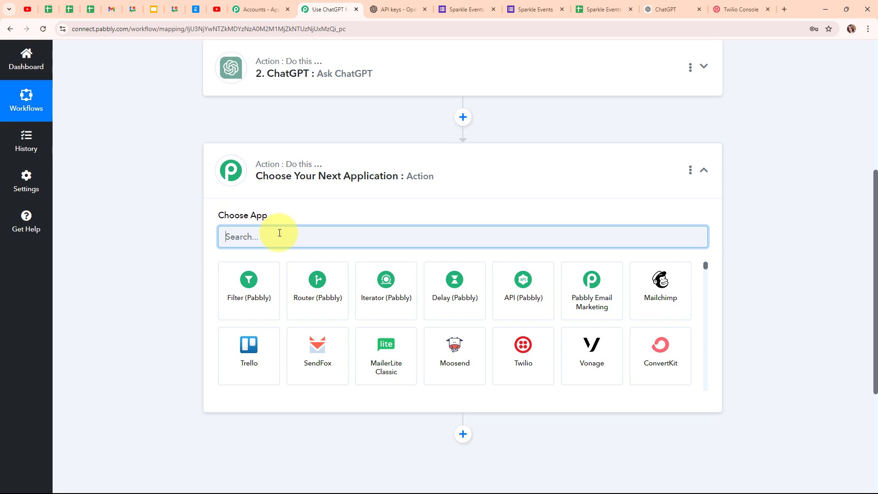
{"action": "type", "text": "twil"}
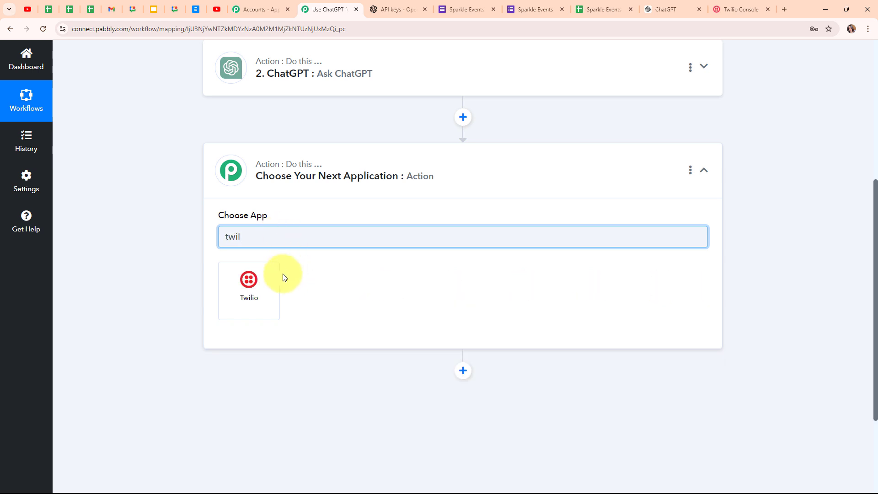
{"action": "left_click", "coordinate": [263, 289]}
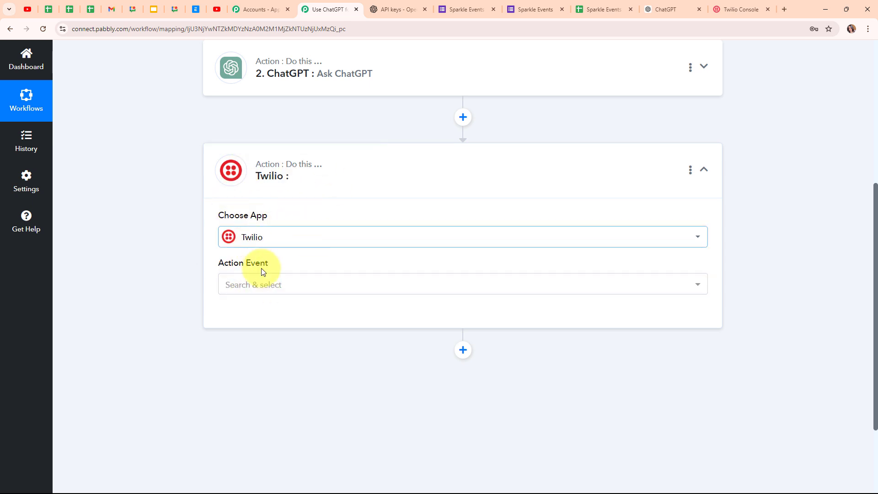
{"action": "left_click", "coordinate": [269, 294]}
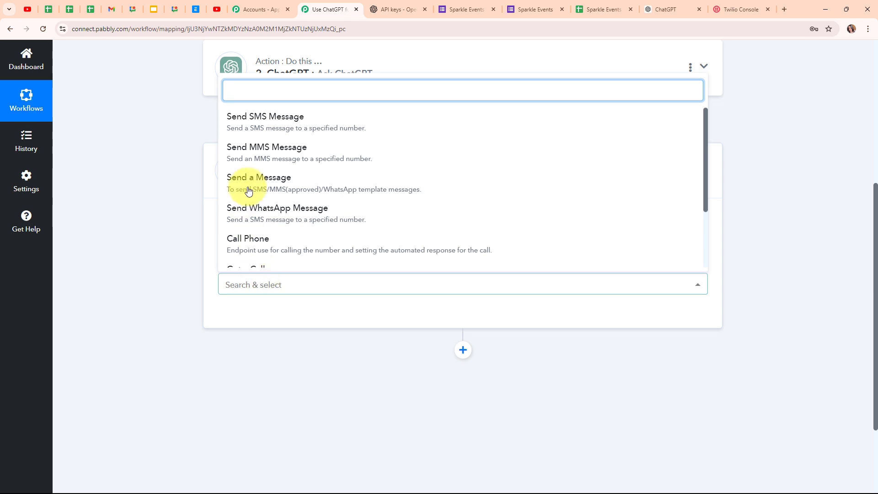
{"action": "left_click", "coordinate": [294, 118]}
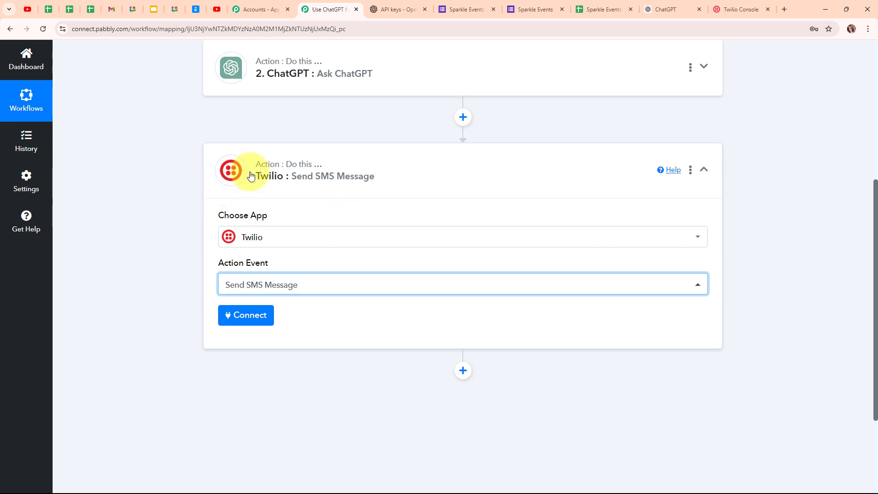
Step: Open a new Twilio #16 connection form and bring up the Twilio Console for its credentials
{"action": "left_click", "coordinate": [249, 327]}
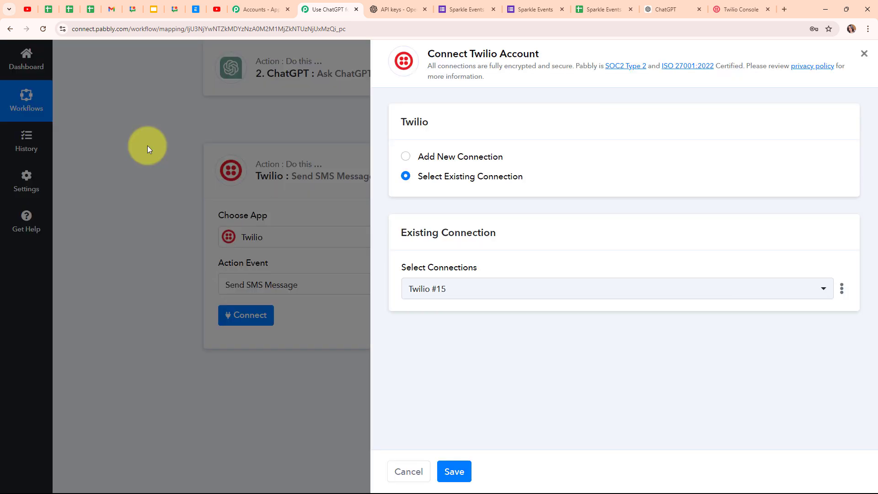
{"action": "left_click", "coordinate": [406, 157]}
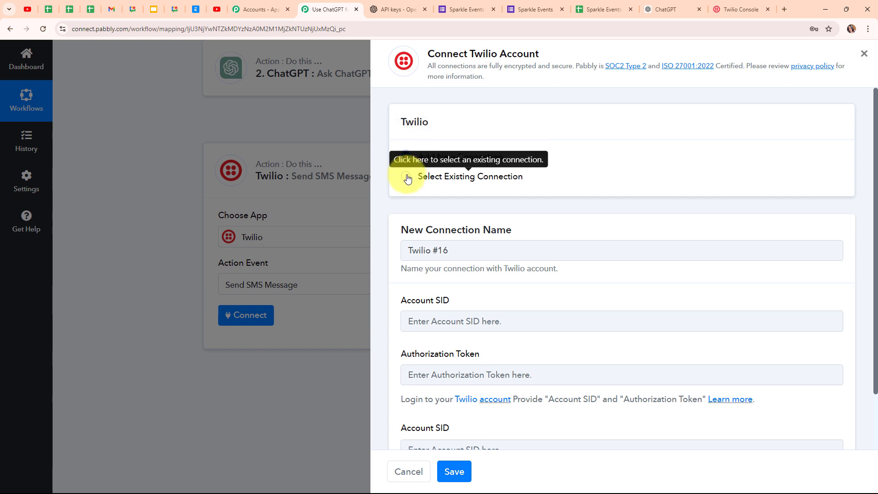
{"action": "scroll", "coordinate": [578, 188], "scroll_direction": "down", "scroll_amount": 1}
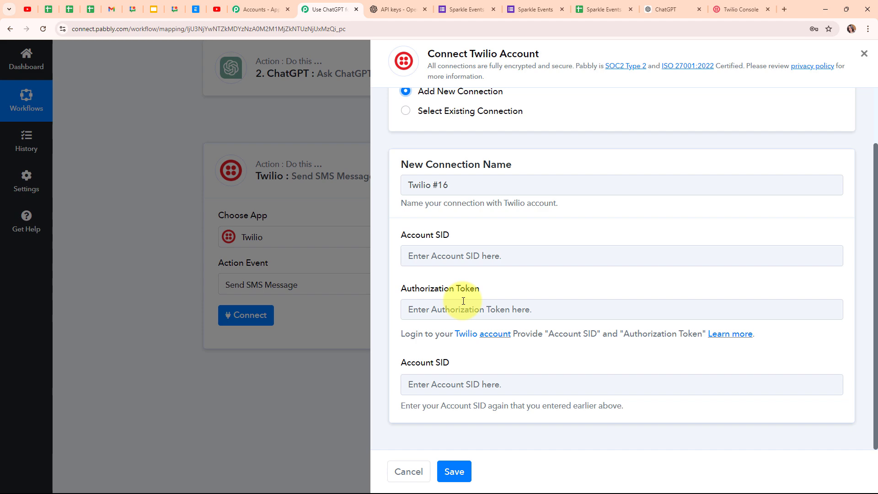
{"action": "left_click_drag", "start_coordinate": [399, 333], "coordinate": [705, 360]}
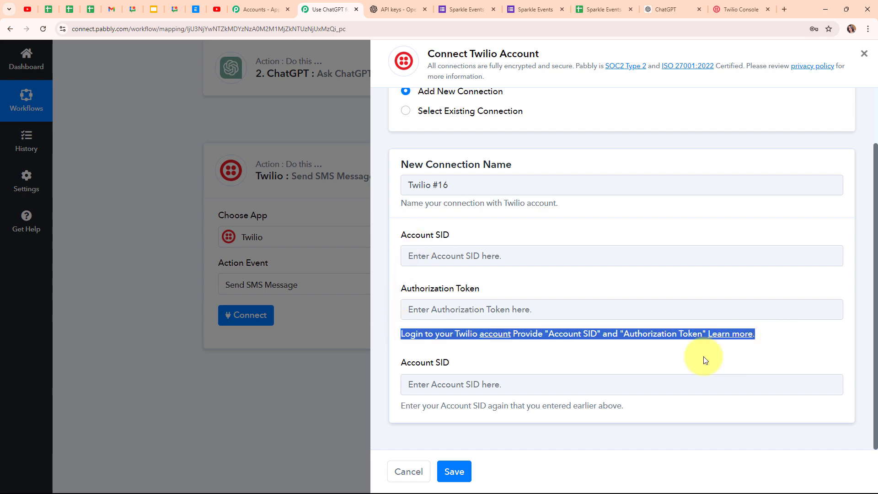
{"action": "left_click", "coordinate": [704, 360]}
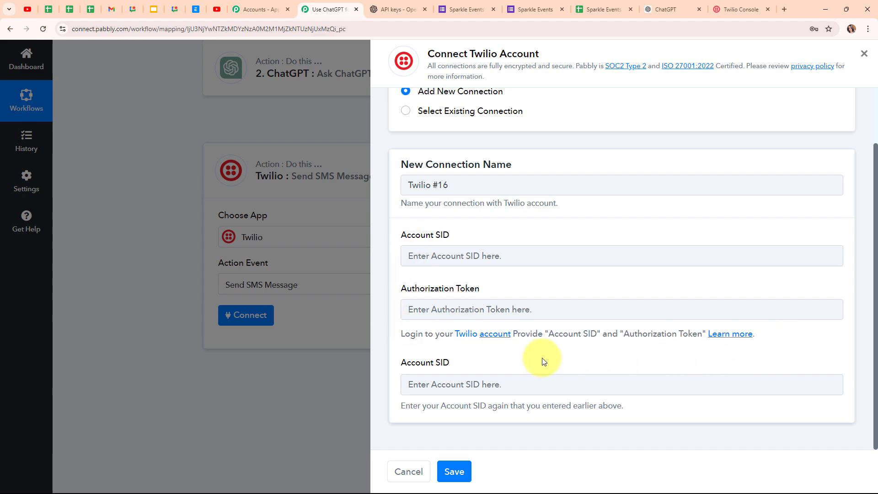
{"action": "left_click", "coordinate": [757, 3]}
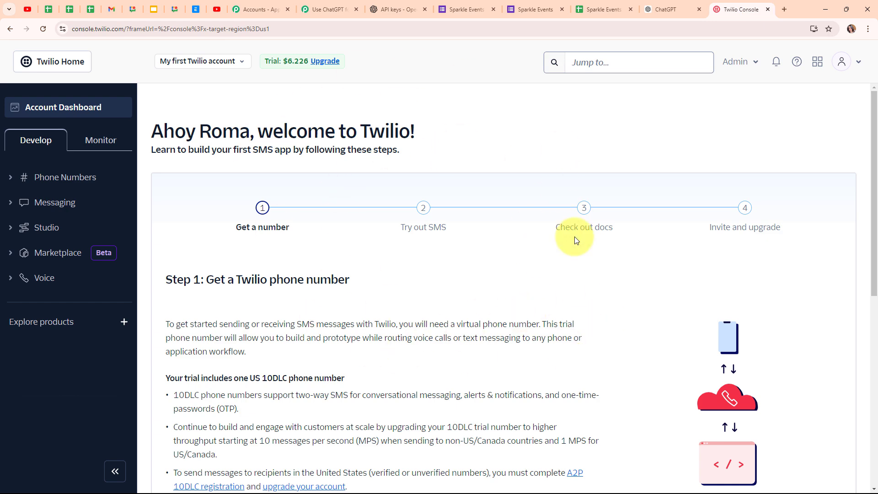
Step: Scroll the Twilio Console to the Account Info section with the Account SID and Auth Token
{"action": "scroll", "coordinate": [575, 237], "scroll_direction": "down", "scroll_amount": 8}
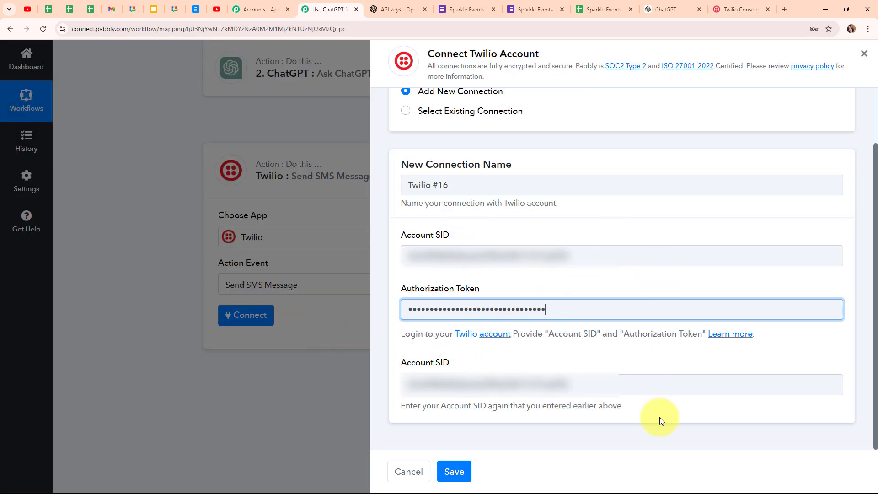
Step: Save the Twilio #16 connection and map the SMS body to ChatGPT's Choices 0 Message Content
{"action": "left_click", "coordinate": [458, 478]}
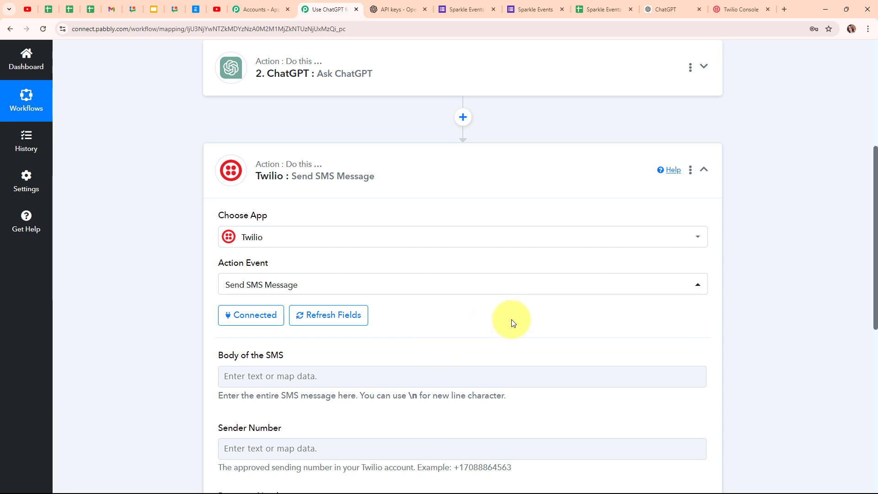
{"action": "scroll", "coordinate": [511, 322], "scroll_direction": "down", "scroll_amount": 4}
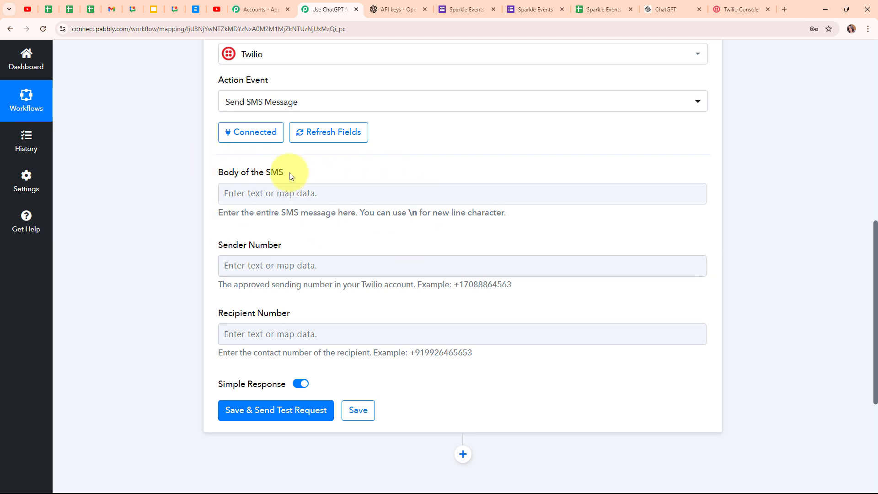
{"action": "left_click", "coordinate": [277, 191]}
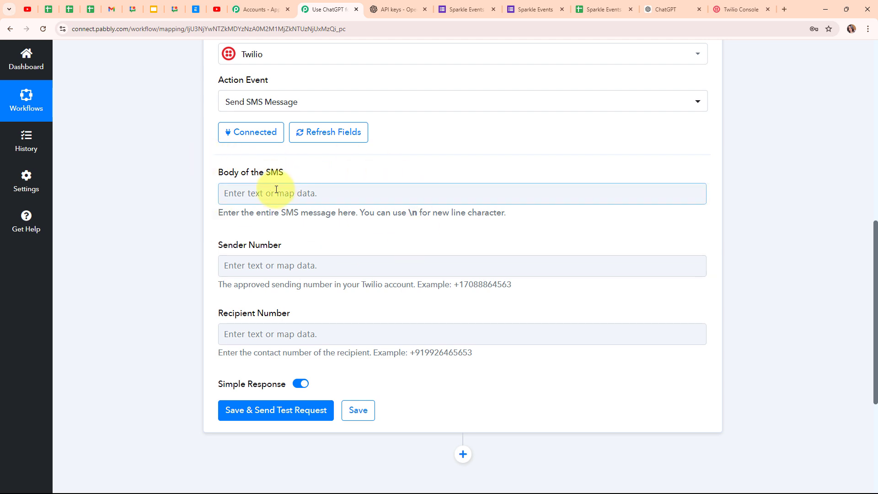
{"action": "left_click", "coordinate": [227, 193]}
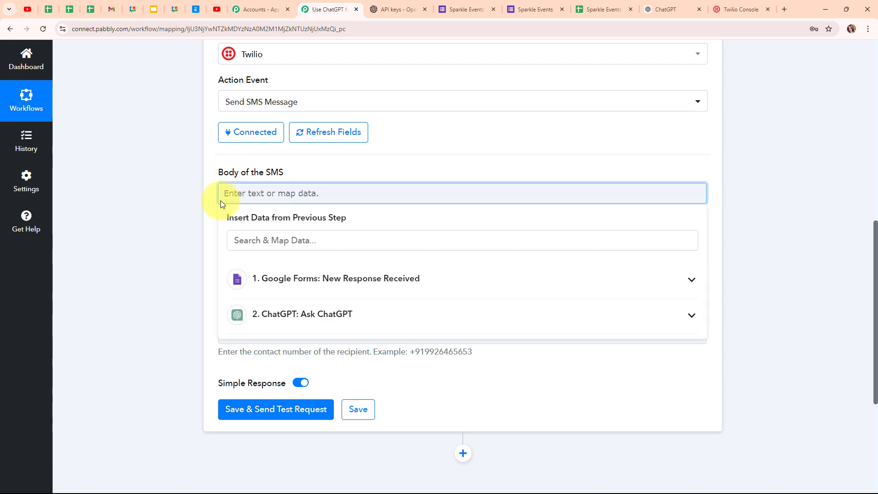
{"action": "left_click", "coordinate": [546, 322]}
{"action": "scroll", "coordinate": [518, 375], "scroll_direction": "down", "scroll_amount": 1}
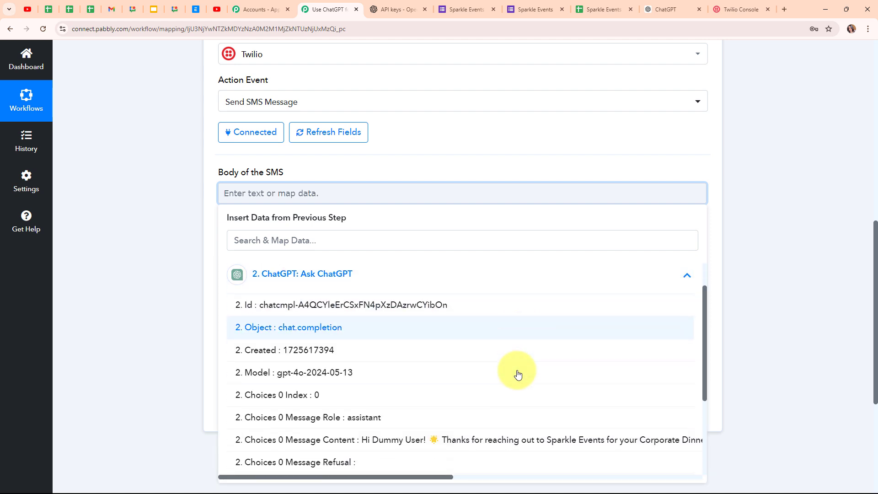
{"action": "scroll", "coordinate": [518, 374], "scroll_direction": "down", "scroll_amount": 1}
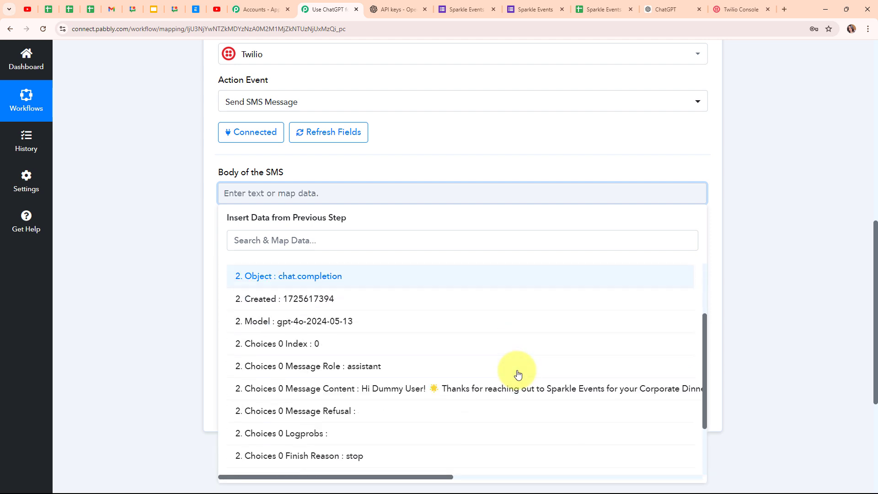
{"action": "left_click", "coordinate": [410, 393]}
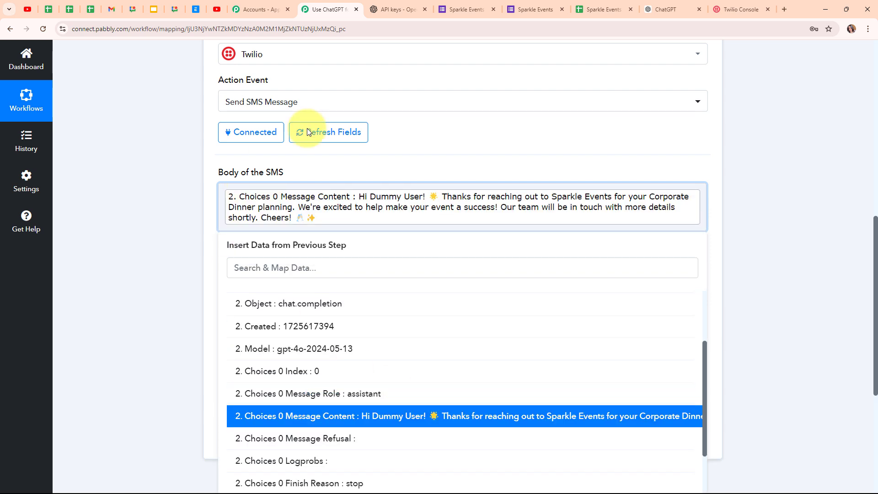
{"action": "left_click", "coordinate": [188, 207]}
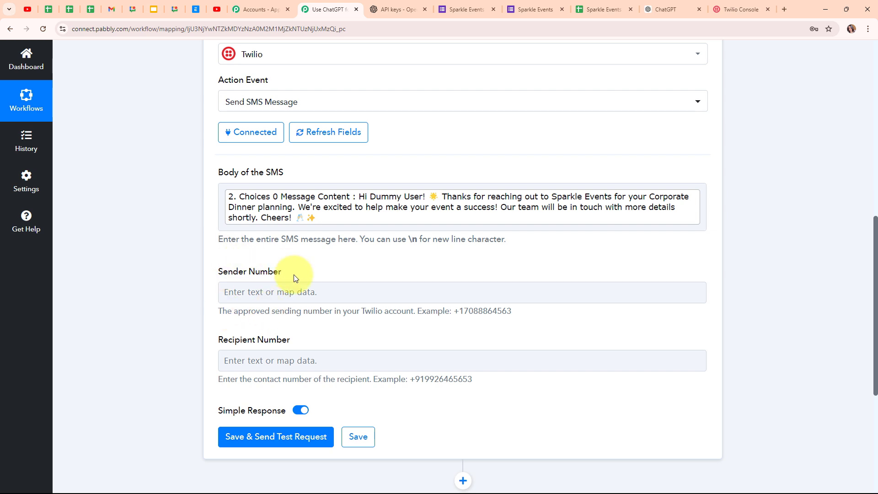
{"action": "left_click", "coordinate": [235, 288]}
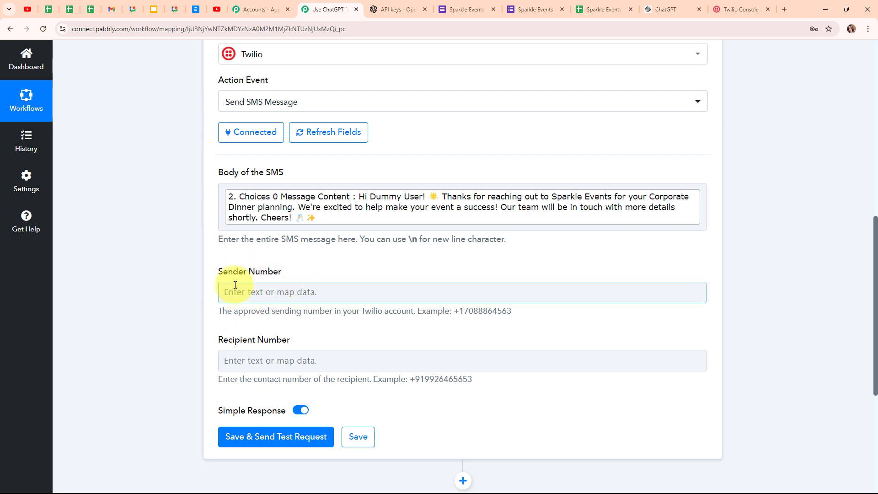
{"action": "left_click", "coordinate": [231, 309]}
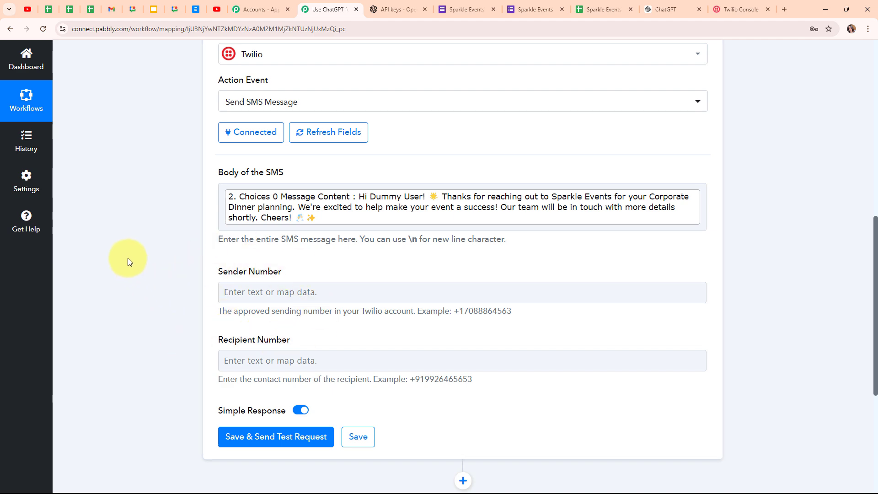
Step: Paste the Twilio account's phone number from the Twilio Console into Sender Number
{"action": "left_click", "coordinate": [736, 9]}
{"action": "left_click", "coordinate": [399, 415]}
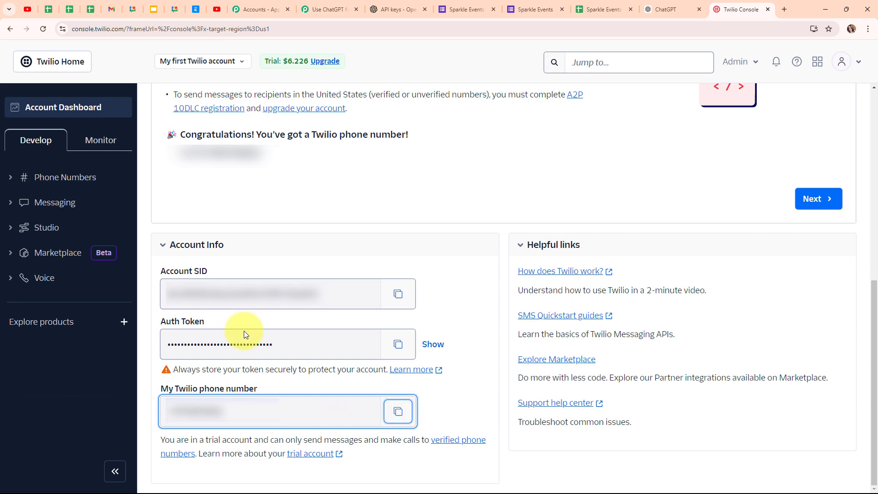
{"action": "left_click", "coordinate": [335, 4]}
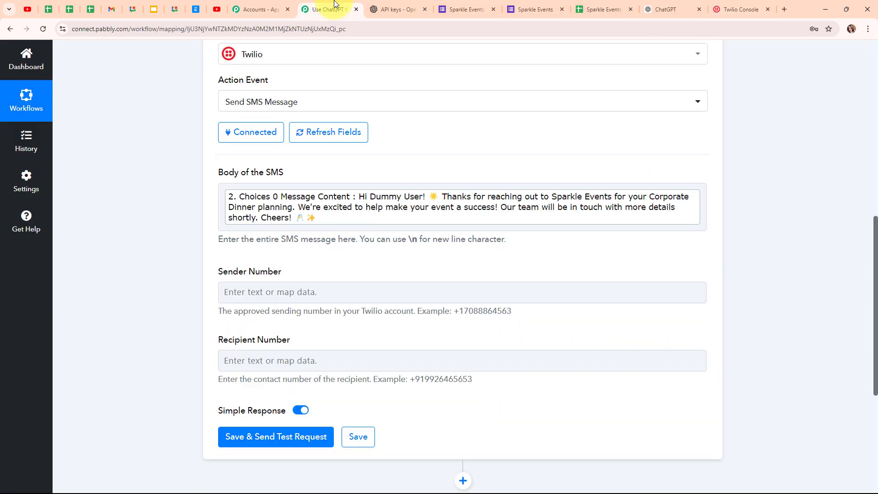
{"action": "left_click", "coordinate": [259, 293]}
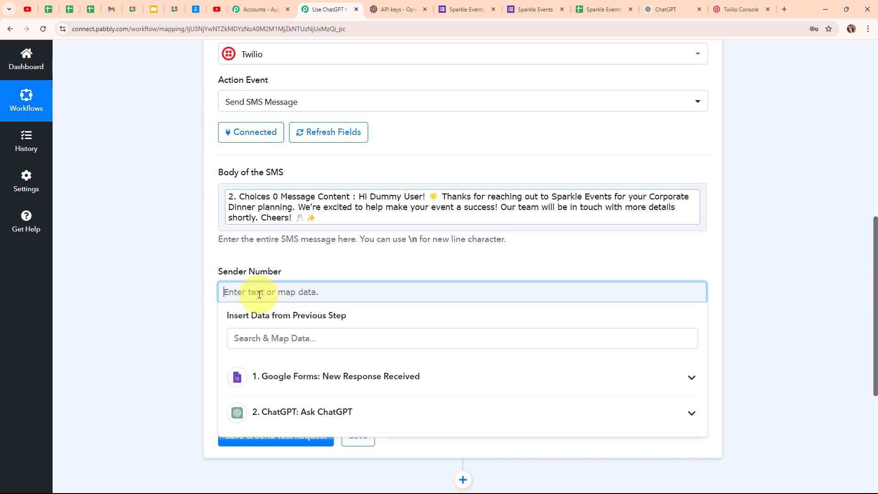
{"action": "key", "text": "ctrl+v"}
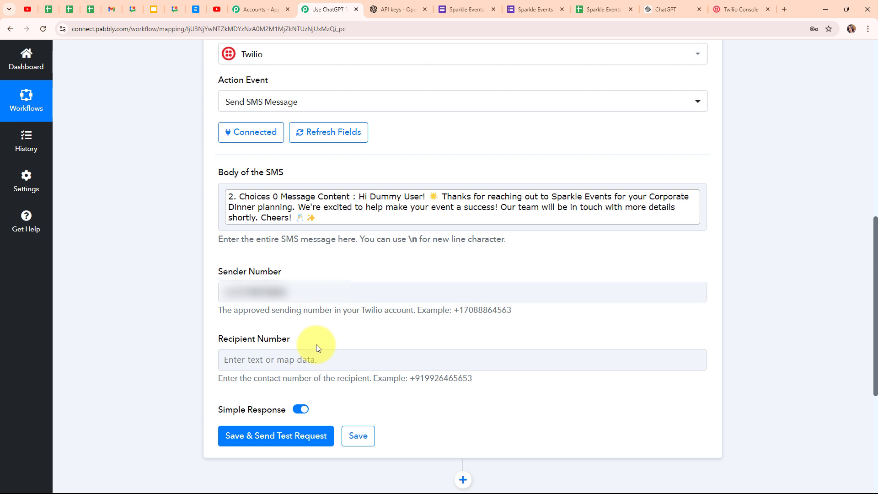
Step: Fill Recipient Number, replacing the mapped form Phone Number with a pasted phone number
{"action": "left_click", "coordinate": [233, 359]}
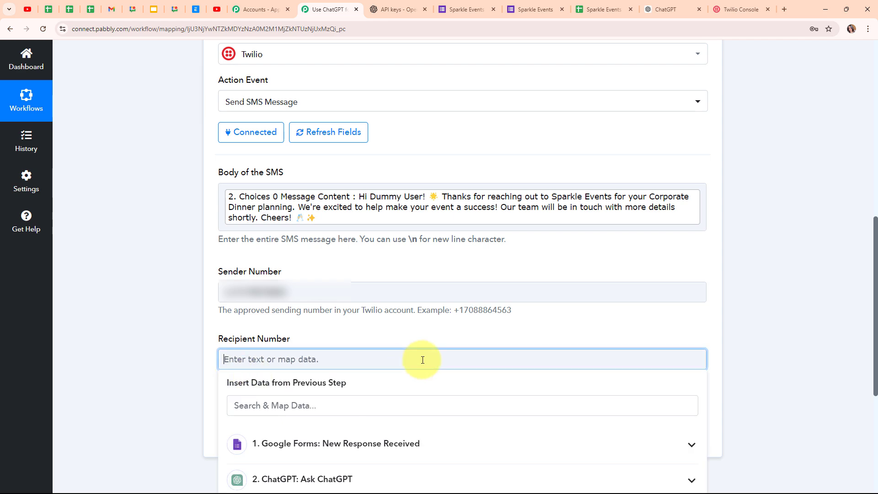
{"action": "left_click", "coordinate": [499, 442]}
{"action": "scroll", "coordinate": [480, 454], "scroll_direction": "down", "scroll_amount": 3}
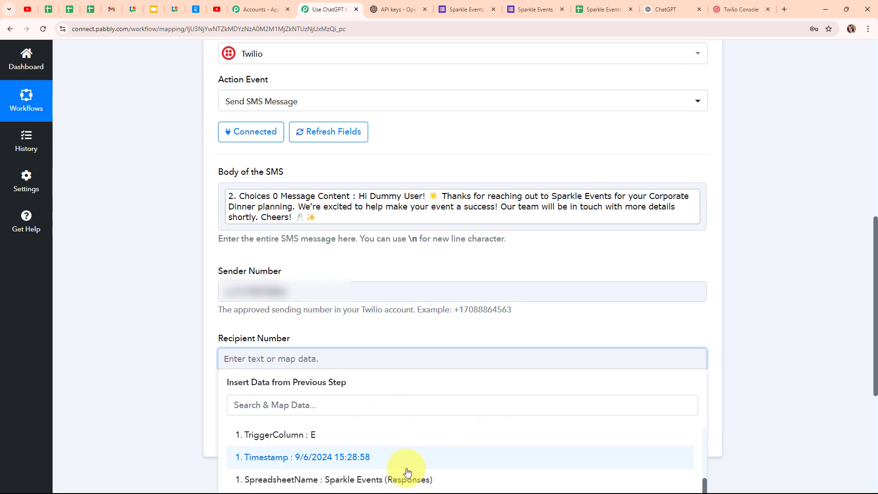
{"action": "scroll", "coordinate": [398, 457], "scroll_direction": "down", "scroll_amount": 2}
{"action": "scroll", "coordinate": [366, 453], "scroll_direction": "down", "scroll_amount": 2}
{"action": "left_click", "coordinate": [362, 408]}
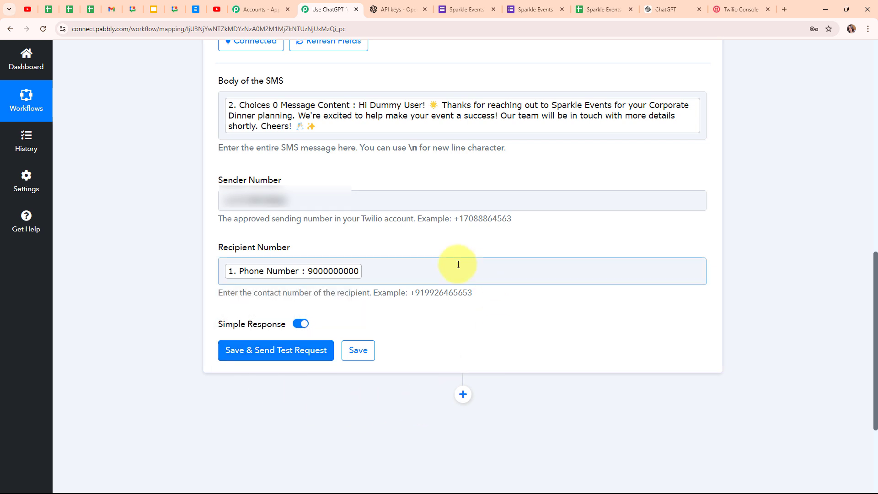
{"action": "left_click", "coordinate": [384, 275]}
{"action": "key", "text": "BackSpace"}
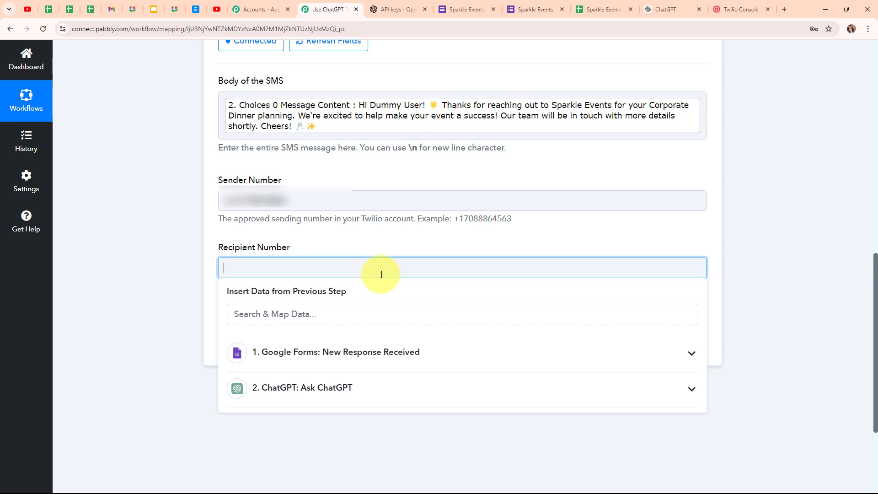
{"action": "key", "text": "ctrl+v"}
{"action": "left_click", "coordinate": [152, 280]}
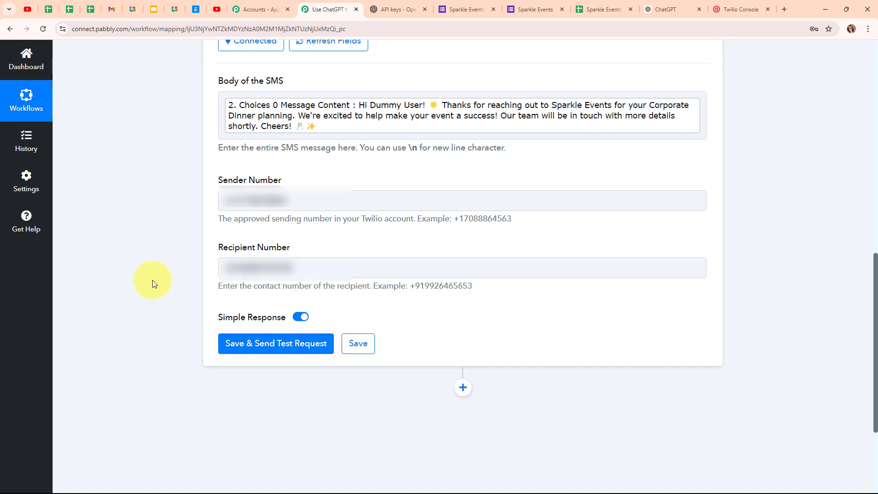
Step: Save the Twilio step, send the test SMS, and check the received message screenshot
{"action": "left_click", "coordinate": [285, 352]}
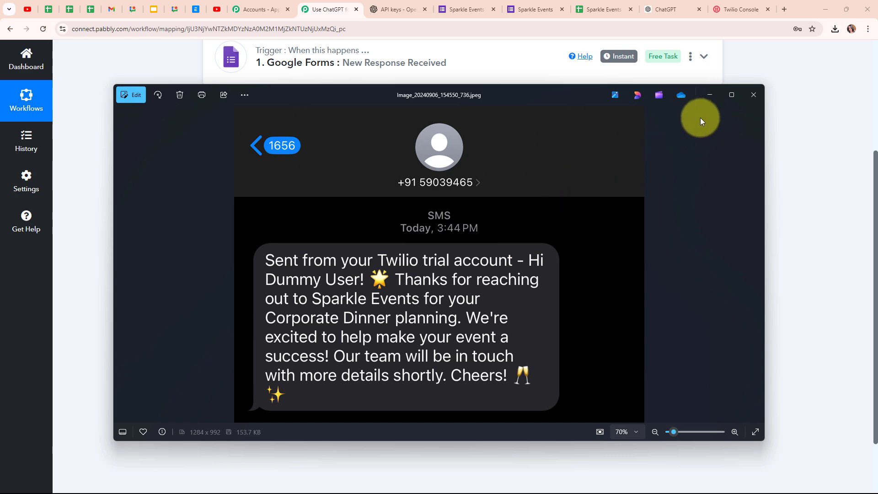
{"action": "left_click", "coordinate": [710, 94]}
{"action": "scroll", "coordinate": [735, 219], "scroll_direction": "up", "scroll_amount": 4}
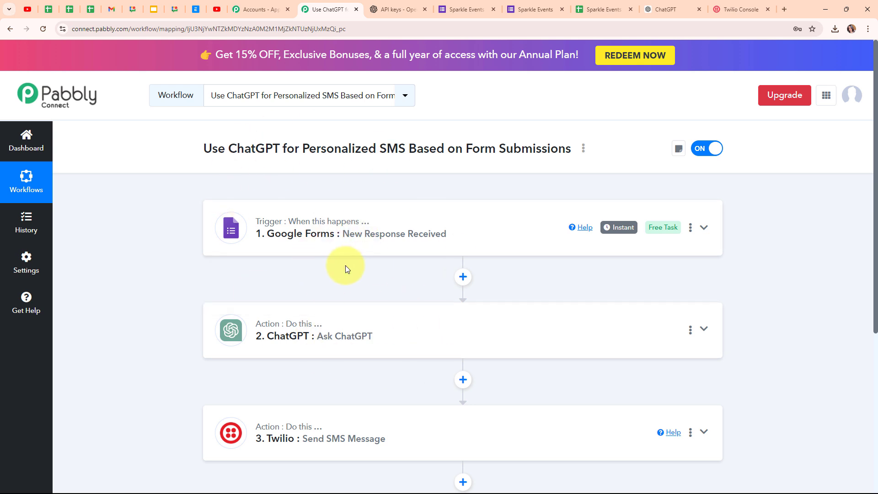
Step: Submit the reloaded Sparkle Events form with a test name, e-mail, phone and Engagement Ceremony
{"action": "left_click", "coordinate": [513, 5]}
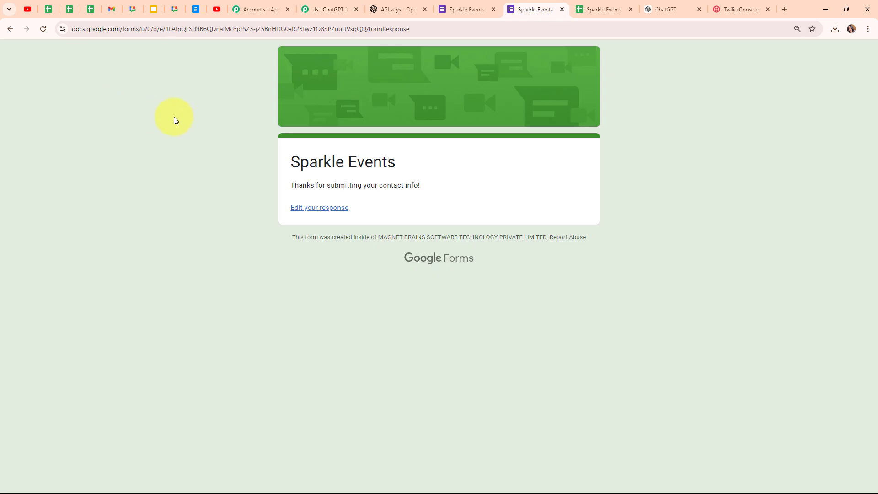
{"action": "left_click", "coordinate": [43, 25]}
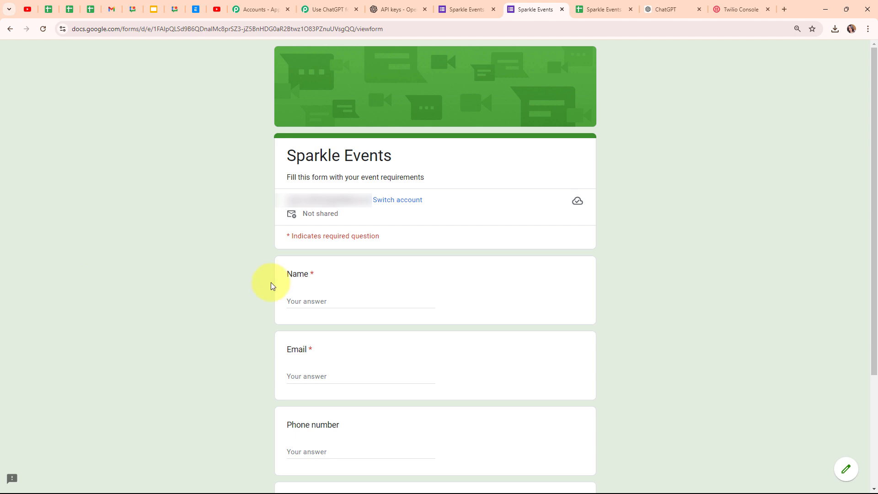
{"action": "scroll", "coordinate": [471, 313], "scroll_direction": "down", "scroll_amount": 3}
{"action": "left_click", "coordinate": [376, 148]}
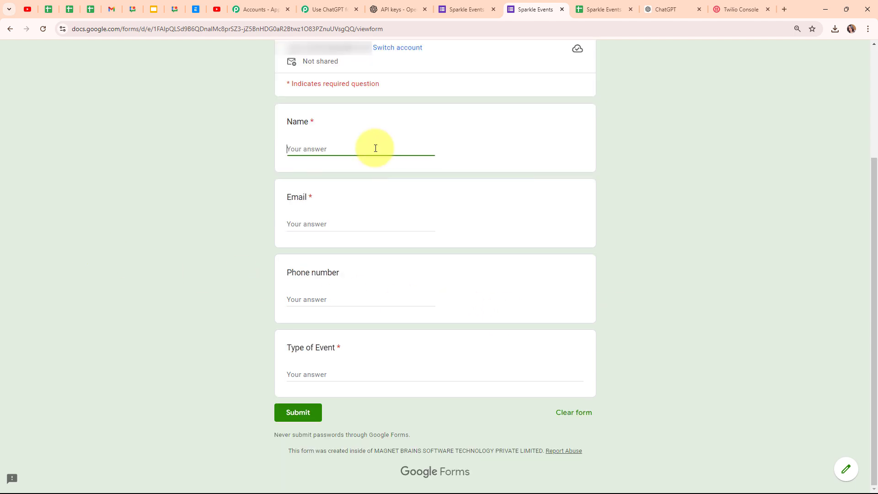
{"action": "type", "text": "Test Lead"}
{"action": "left_click", "coordinate": [342, 221]}
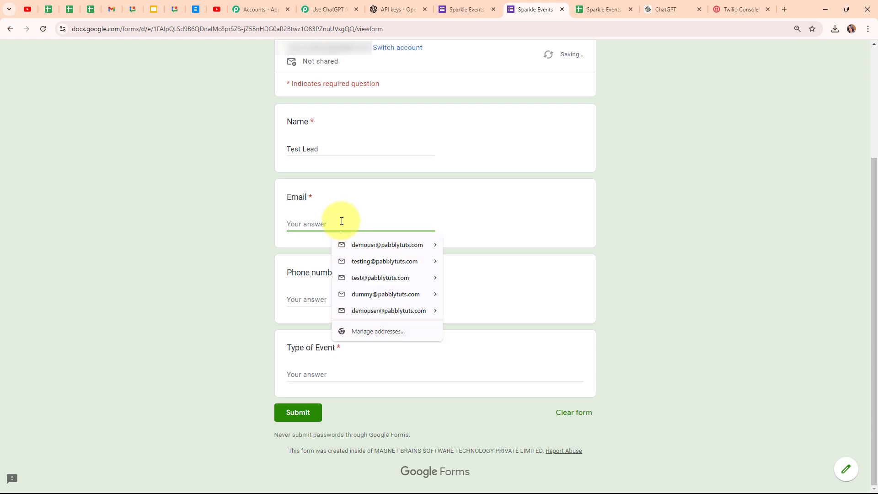
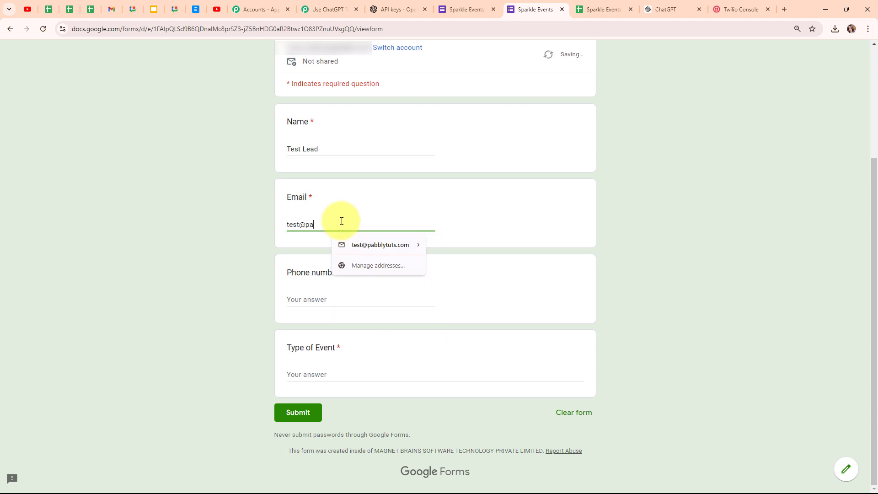
{"action": "left_click", "coordinate": [319, 299]}
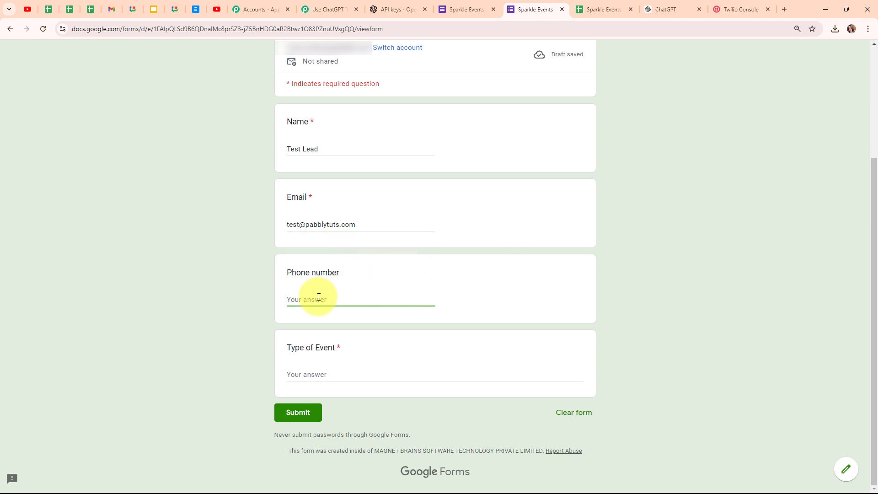
{"action": "type", "text": "+"}
{"action": "left_click", "coordinate": [324, 376]}
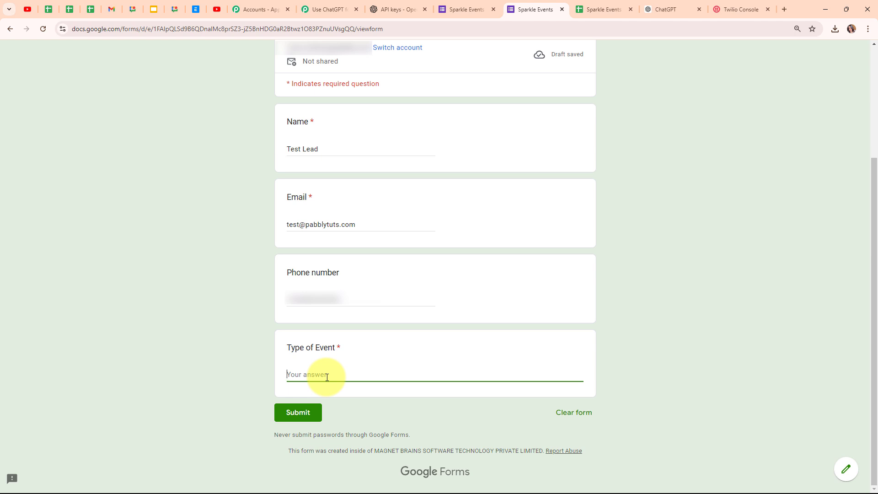
{"action": "type", "text": "Engagement Ceremony"}
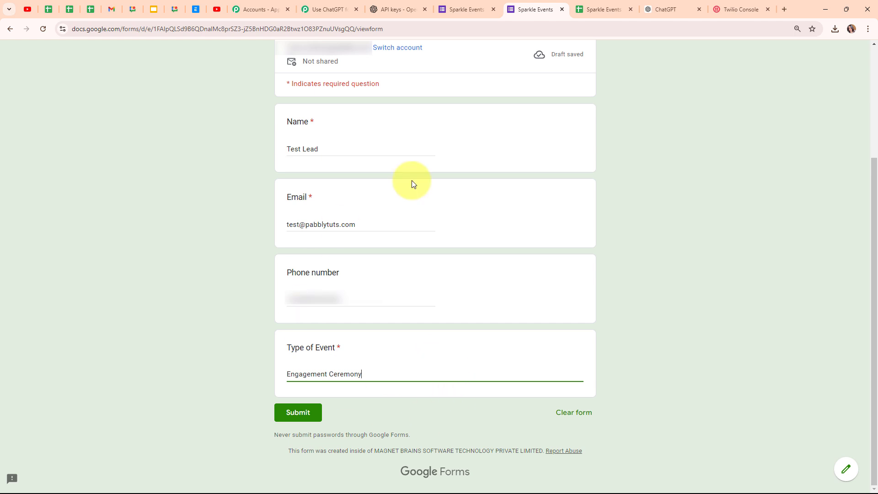
{"action": "left_click", "coordinate": [315, 413]}
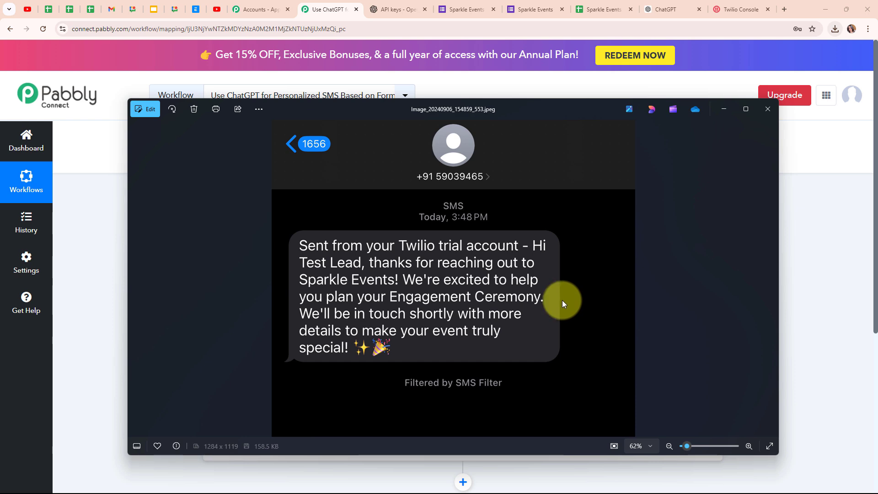
Step: Close the received Engagement Ceremony SMS screenshot to get back to the Pabbly workflow
{"action": "left_click", "coordinate": [722, 109]}
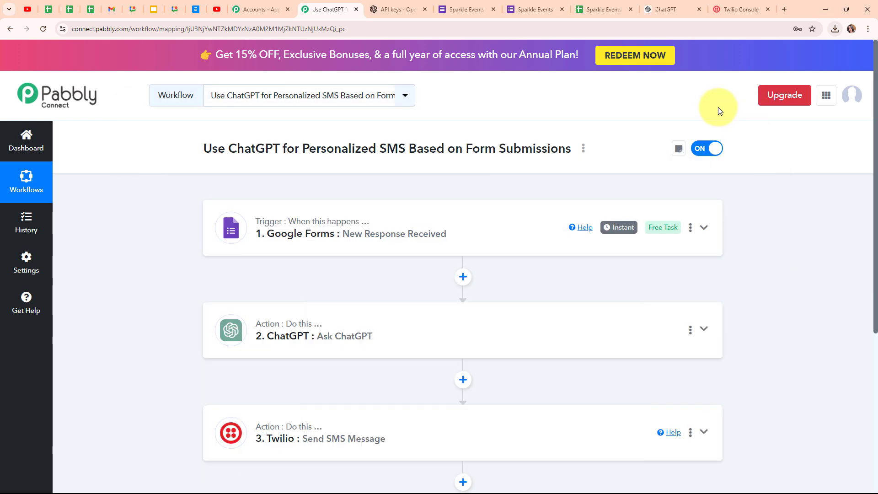